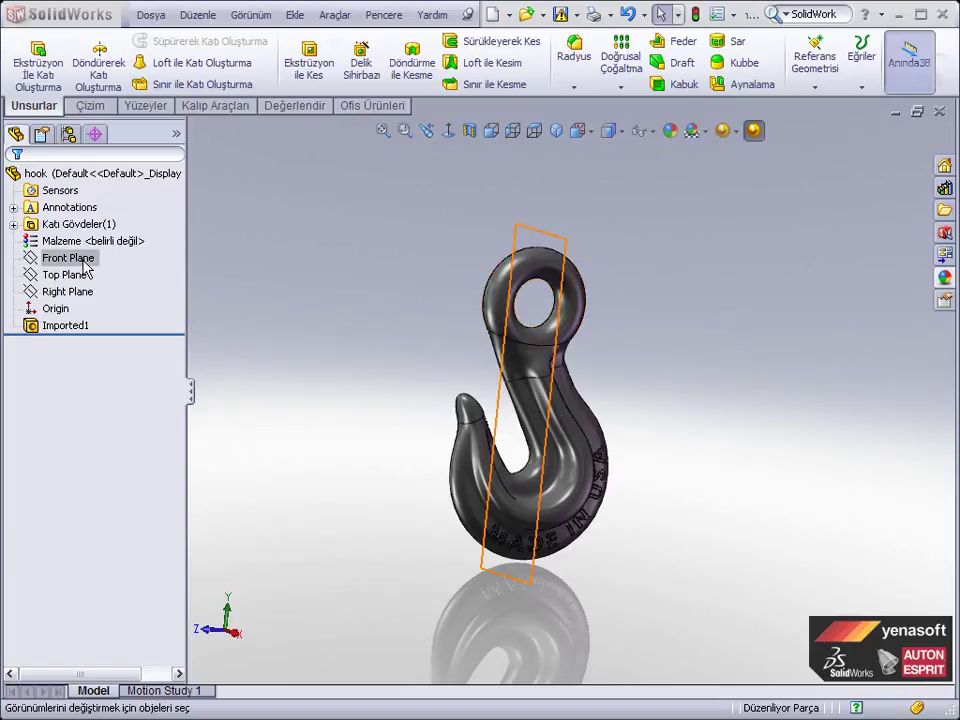
Open a new sketch on the hook's Right Plane and turn the view Normal To it
{"action": "left_click", "coordinate": [80, 292]}
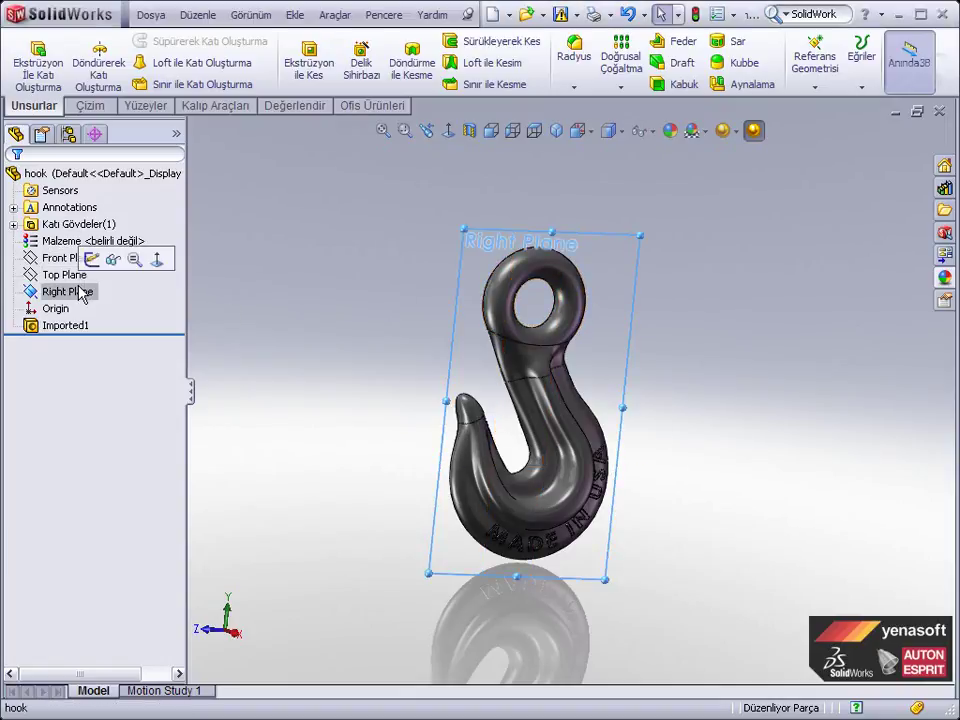
{"action": "left_click", "coordinate": [58, 260]}
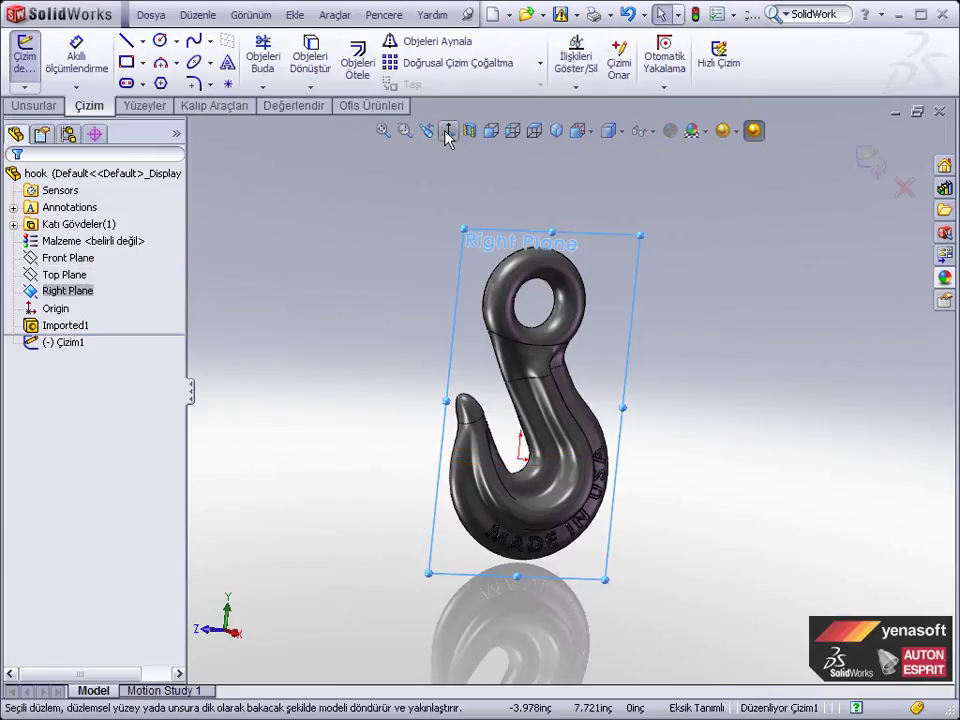
{"action": "left_click", "coordinate": [448, 131]}
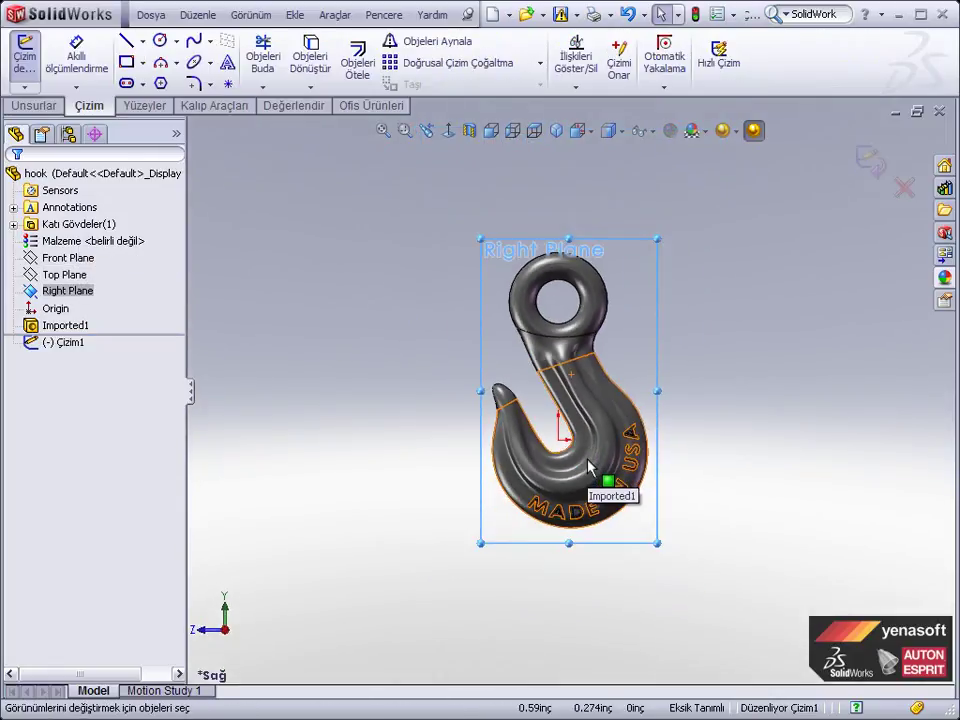
Draw a corner rectangle around the hook and a centreline from the origin to its bottom edge
{"action": "left_click", "coordinate": [127, 62]}
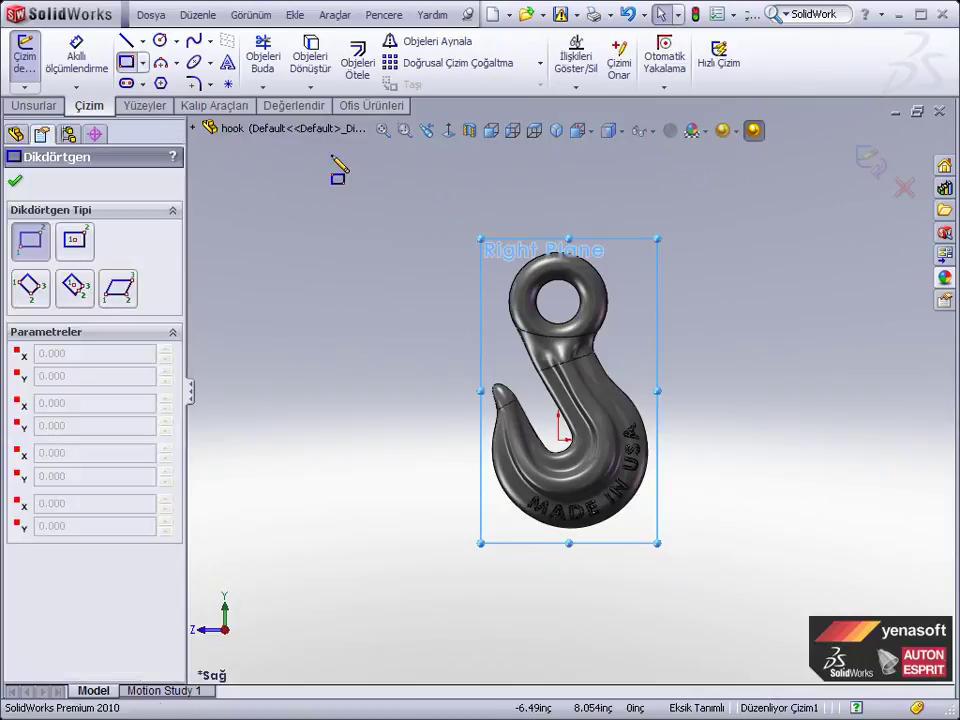
{"action": "mouse_move", "coordinate": [420, 193]}
{"action": "left_mouse_down"}
{"action": "mouse_move", "coordinate": [572, 374]}
{"action": "mouse_move", "coordinate": [702, 587]}
{"action": "left_mouse_up"}
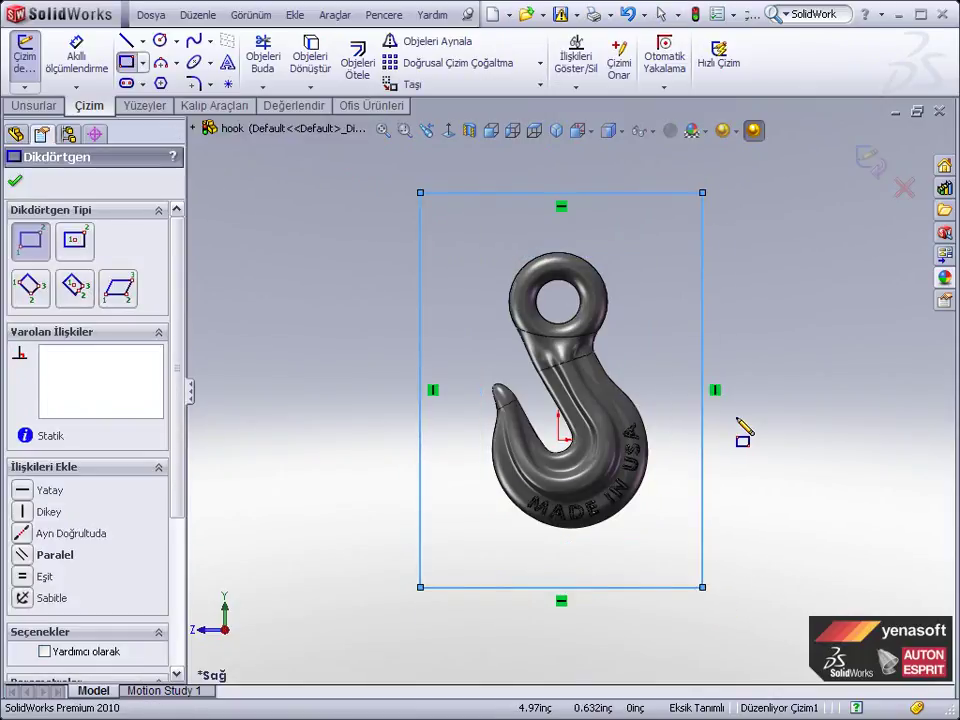
{"action": "left_click", "coordinate": [143, 40]}
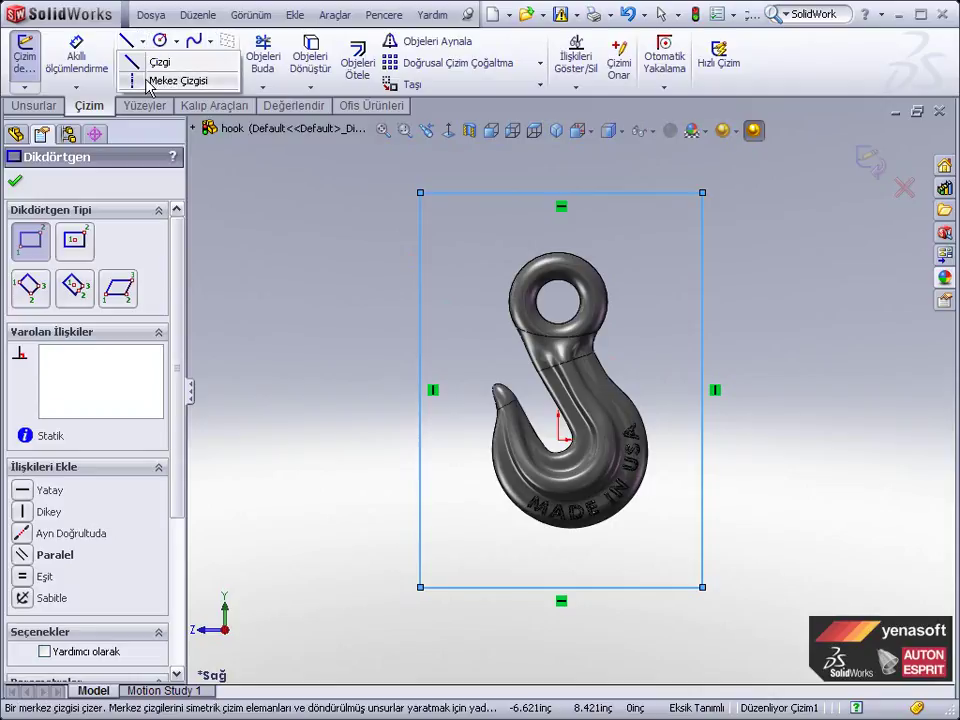
{"action": "left_click", "coordinate": [165, 80]}
{"action": "left_click", "coordinate": [561, 587]}
{"action": "left_click", "coordinate": [562, 452]}
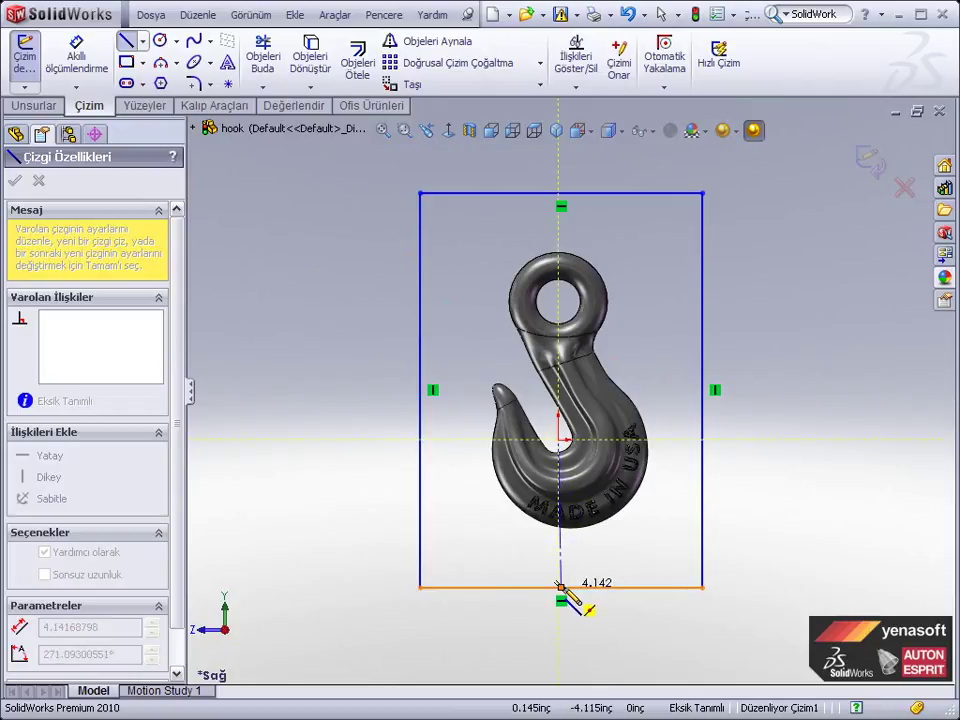
{"action": "left_click", "coordinate": [561, 587]}
Give the centreline a Vertical relation
{"action": "right_click", "coordinate": [588, 585]}
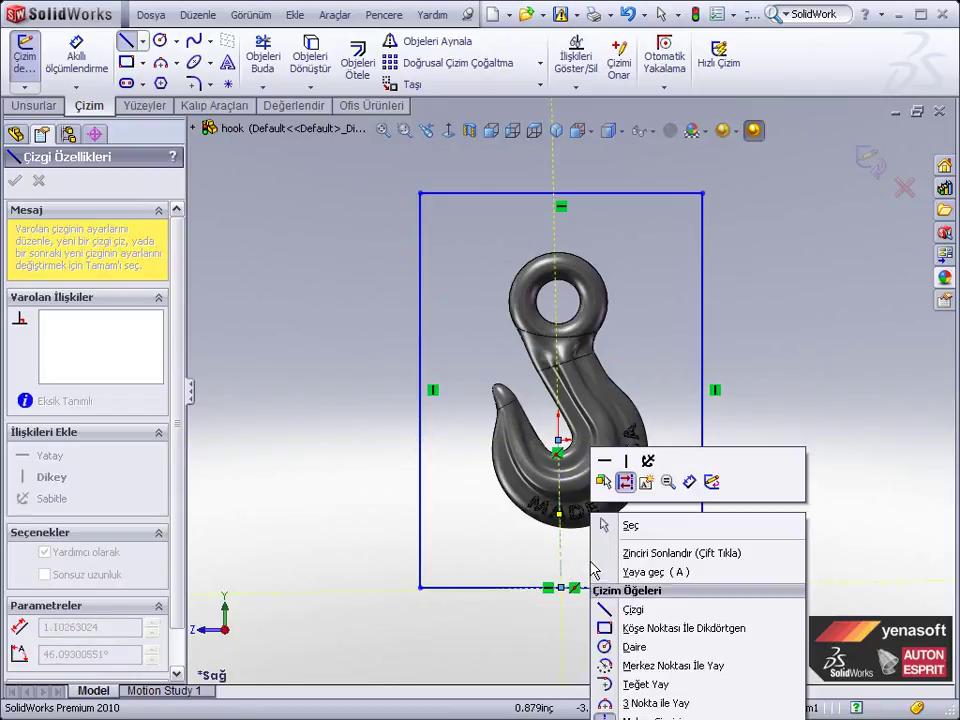
{"action": "left_click", "coordinate": [630, 526]}
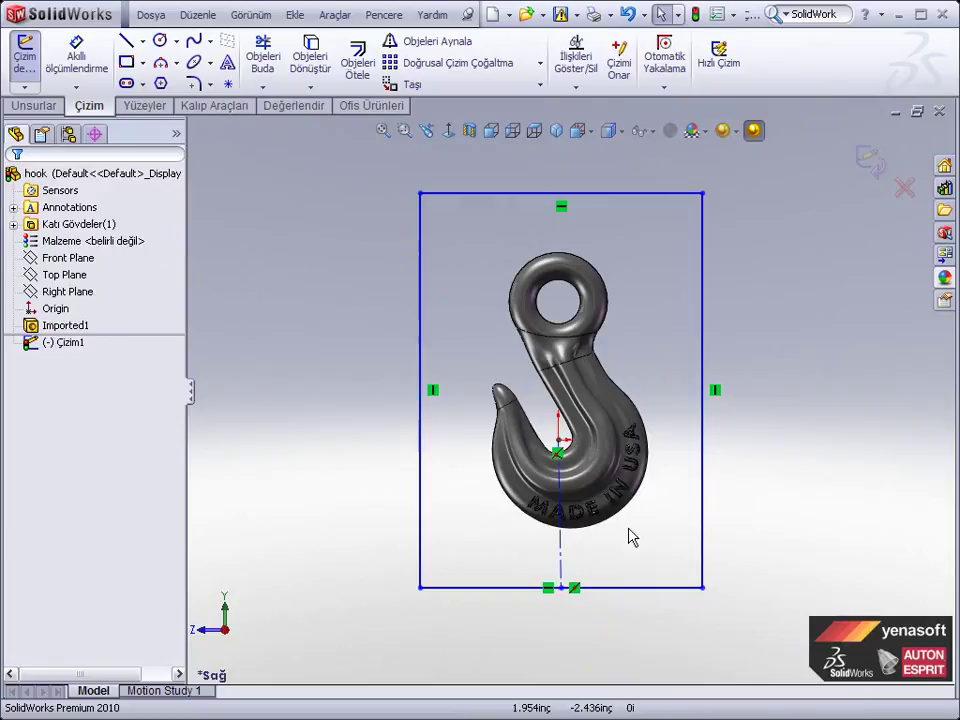
{"action": "left_click", "coordinate": [565, 558]}
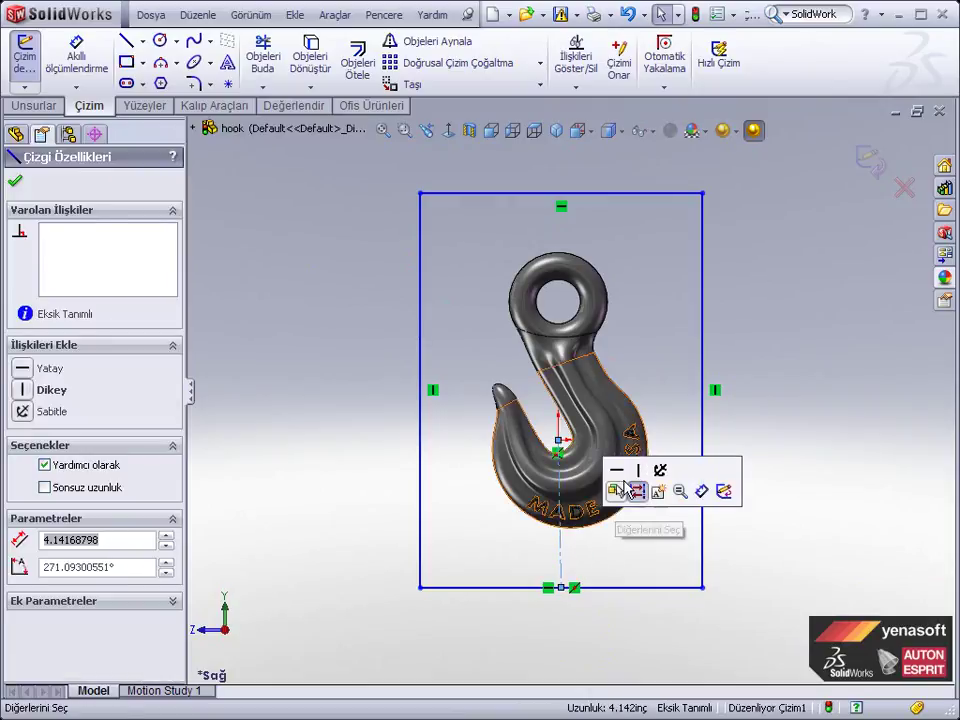
{"action": "left_click", "coordinate": [636, 471]}
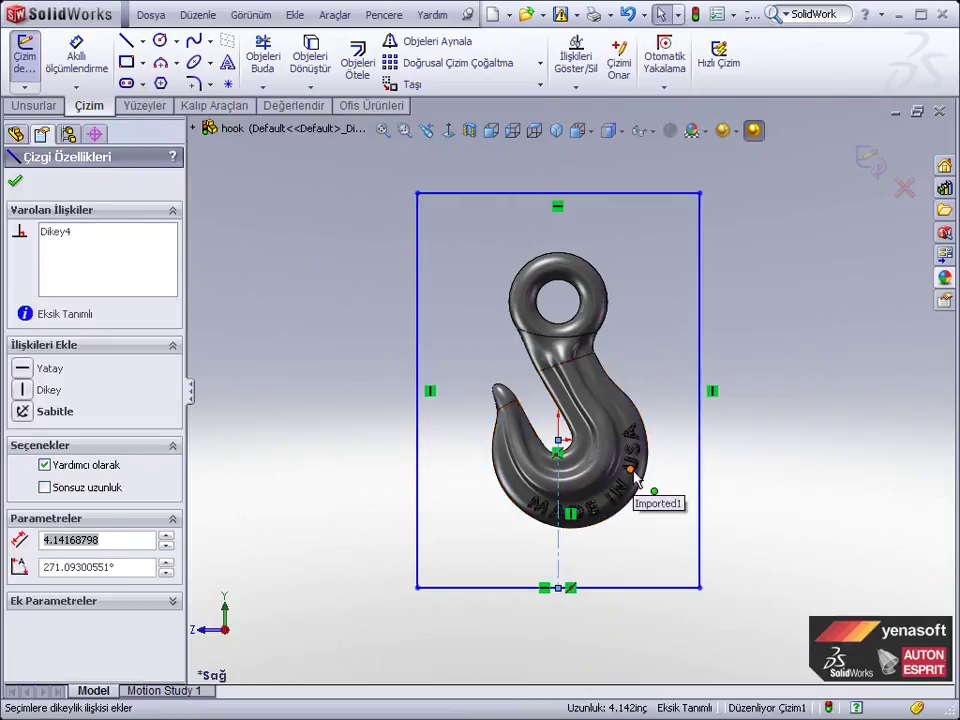
{"action": "right_click", "coordinate": [729, 366]}
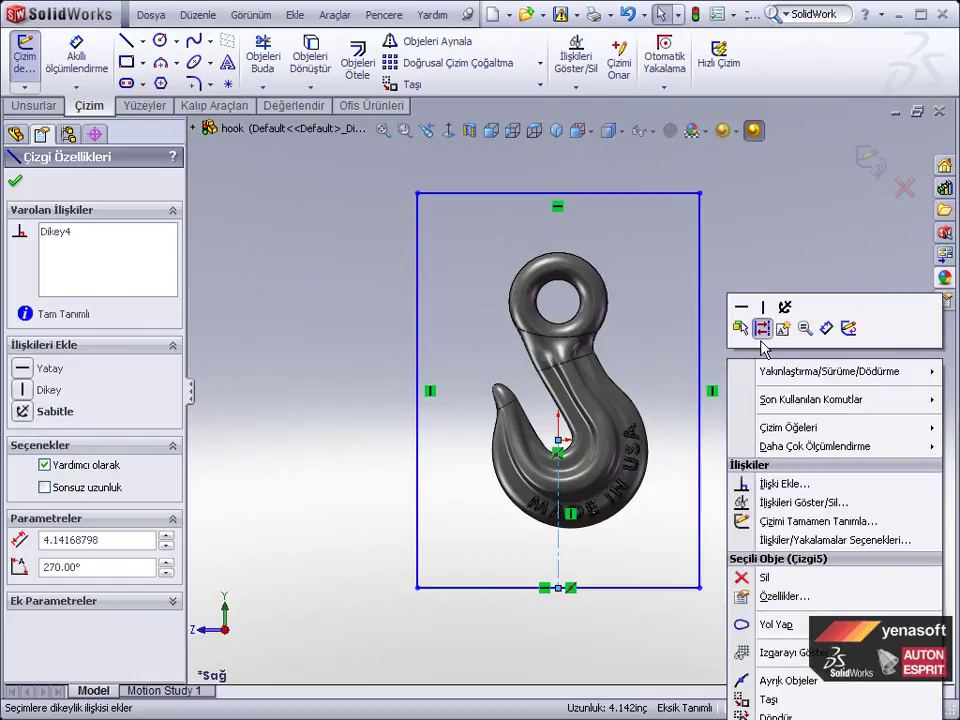
Dimension the rectangle 12 tall and 7 wide
{"action": "left_click", "coordinate": [828, 331]}
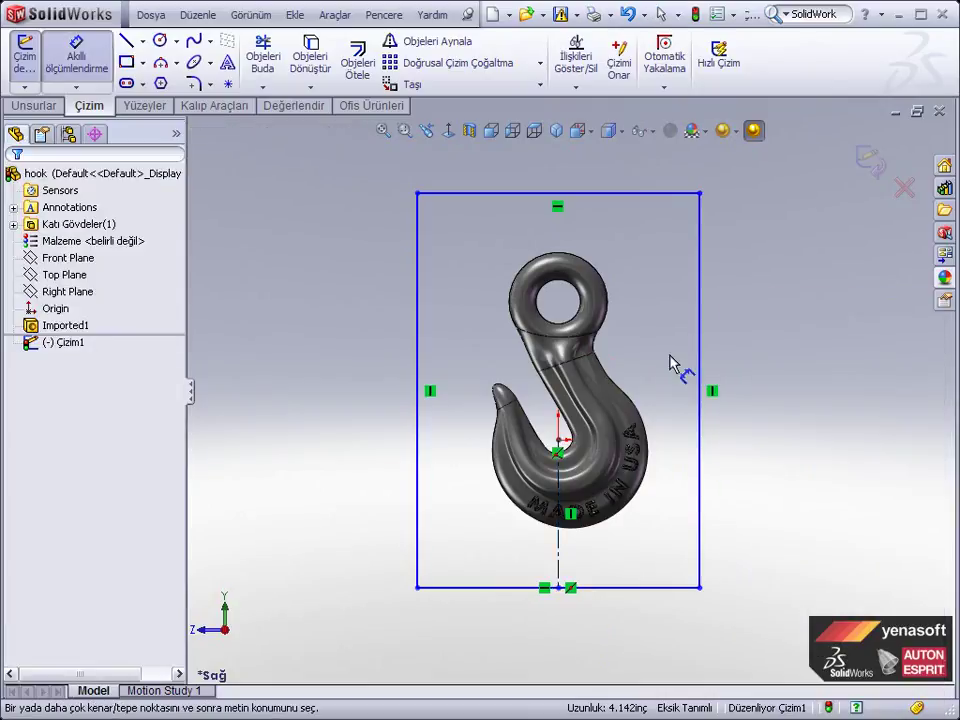
{"action": "left_click", "coordinate": [416, 364]}
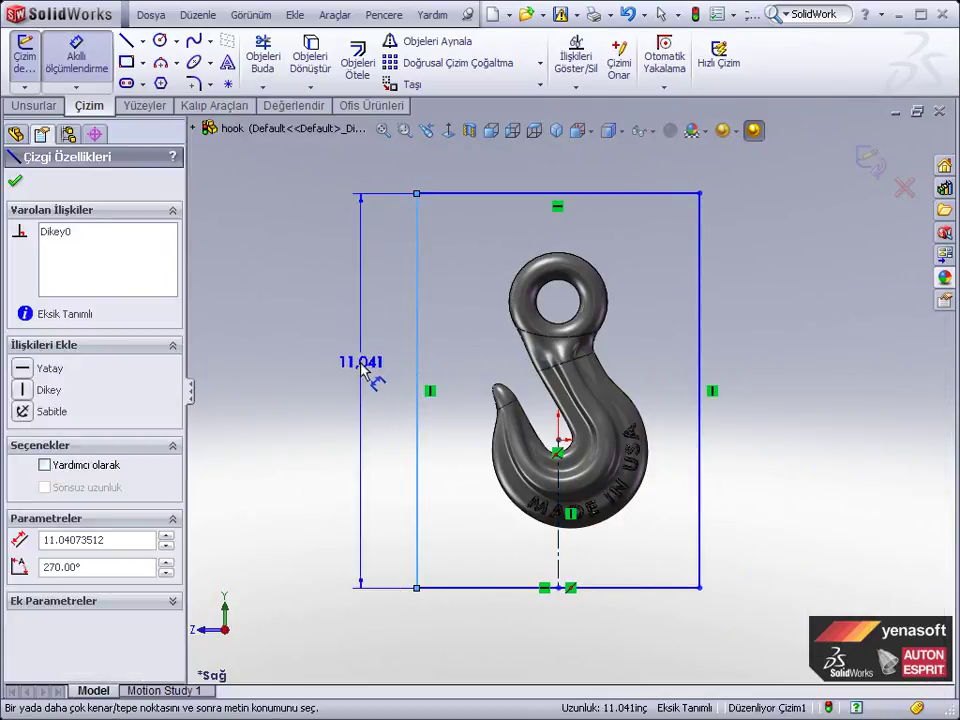
{"action": "left_click", "coordinate": [368, 384]}
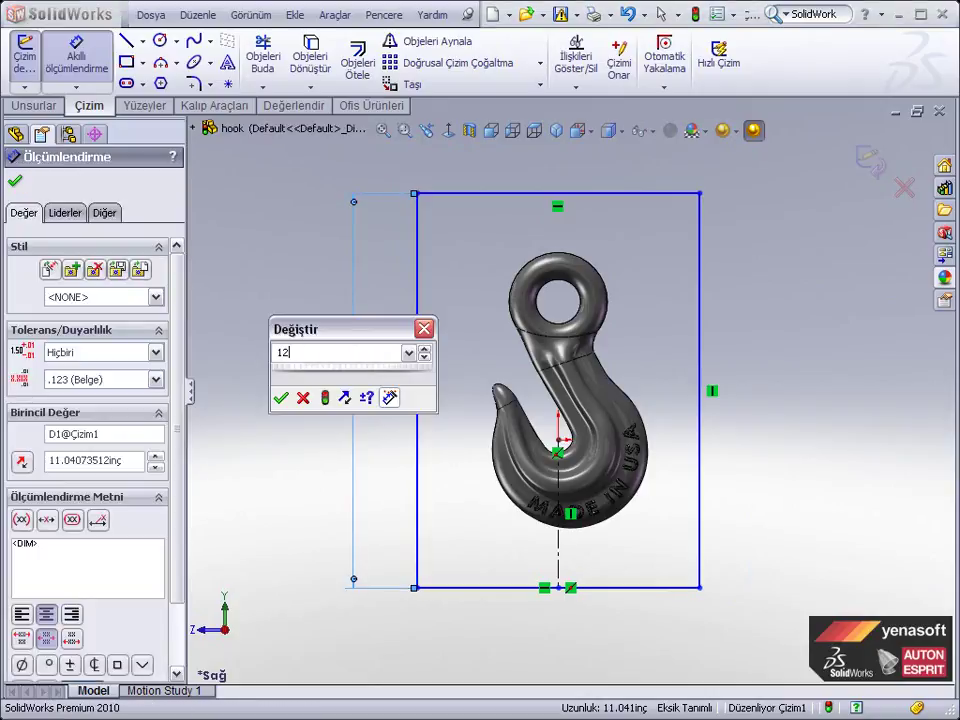
{"action": "key", "text": "Return"}
{"action": "left_click", "coordinate": [448, 588]}
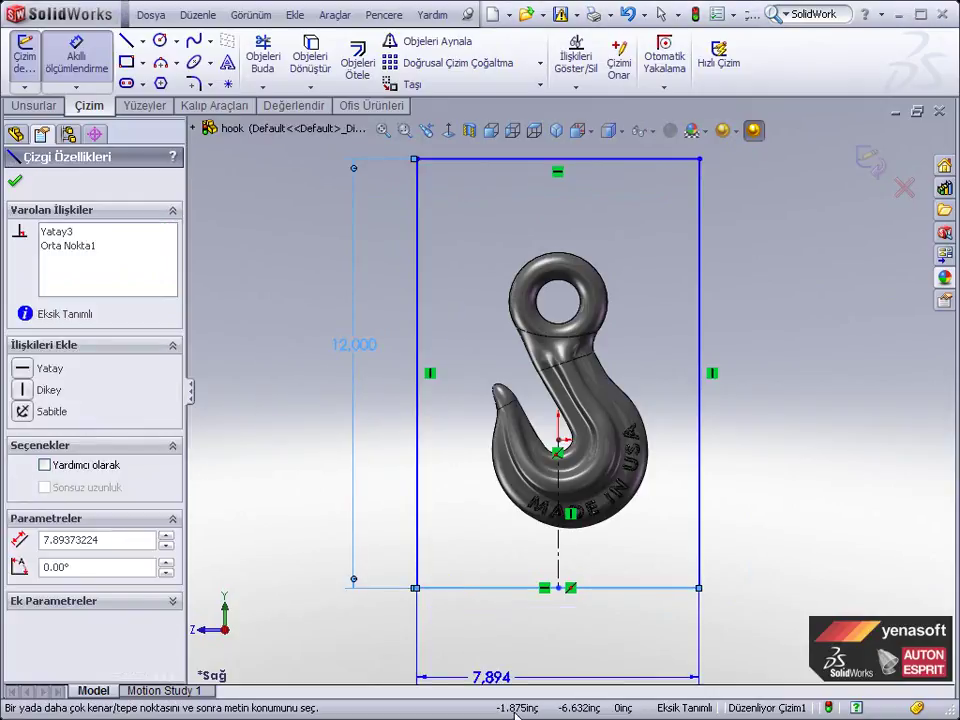
{"action": "left_click", "coordinate": [540, 665]}
{"action": "type", "text": "7"}
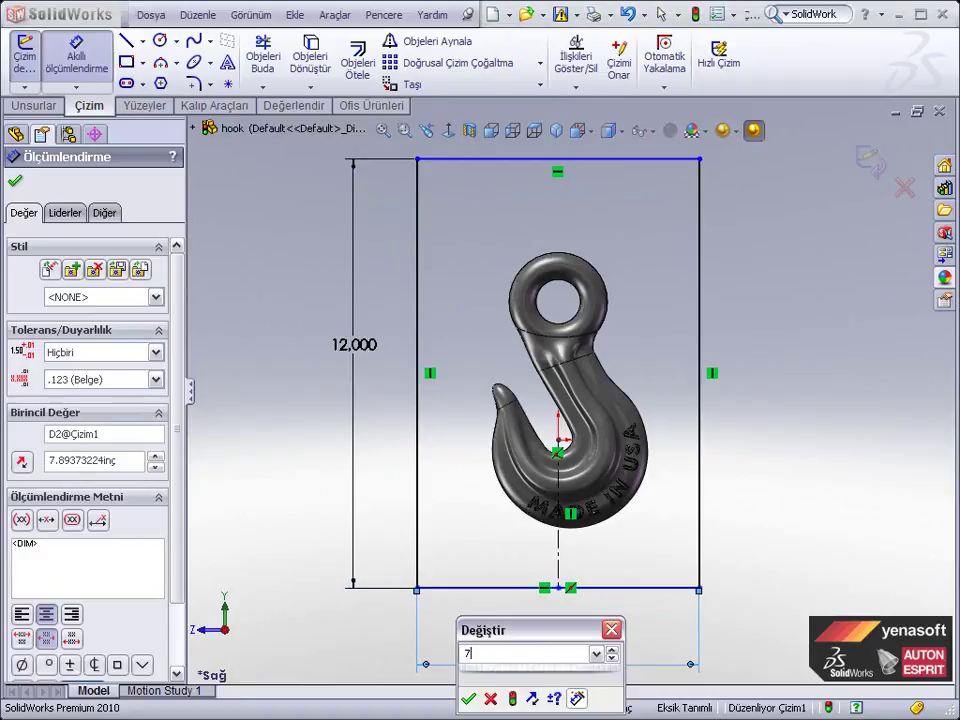
{"action": "key", "text": "Return"}
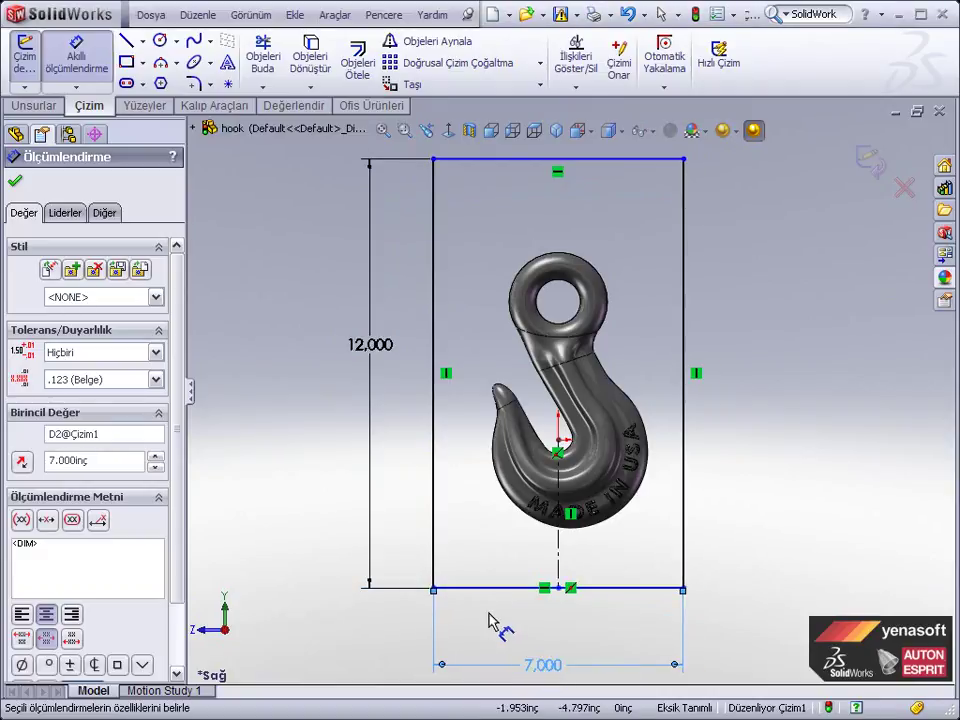
Dimension the bottom edge 4 below the hook's centre point, fully defining the sketch
{"action": "left_click", "coordinate": [486, 590]}
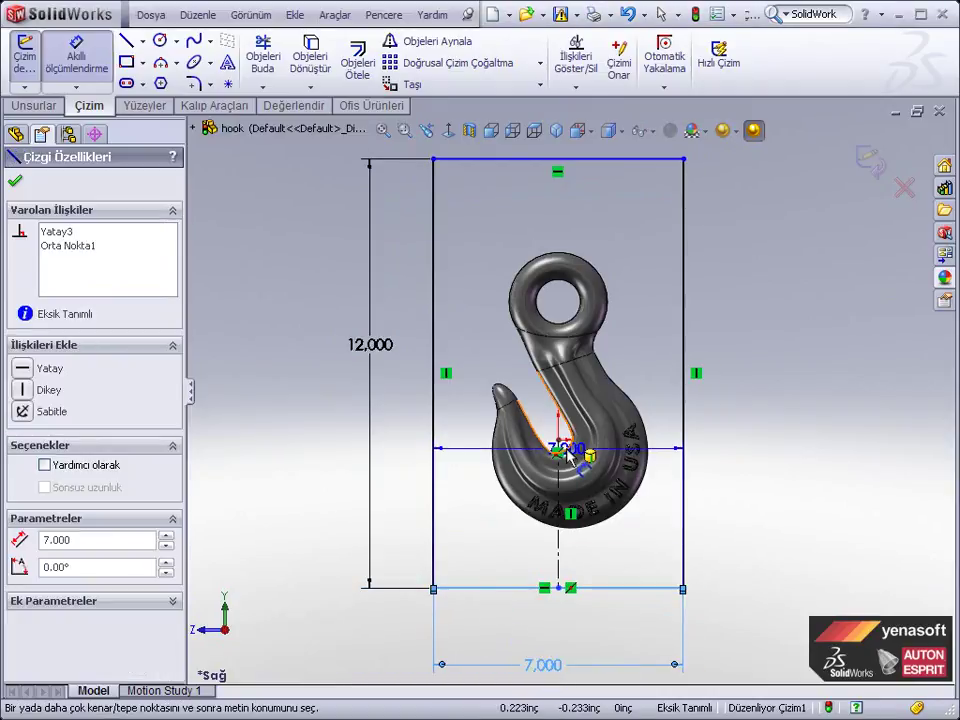
{"action": "left_click", "coordinate": [556, 441]}
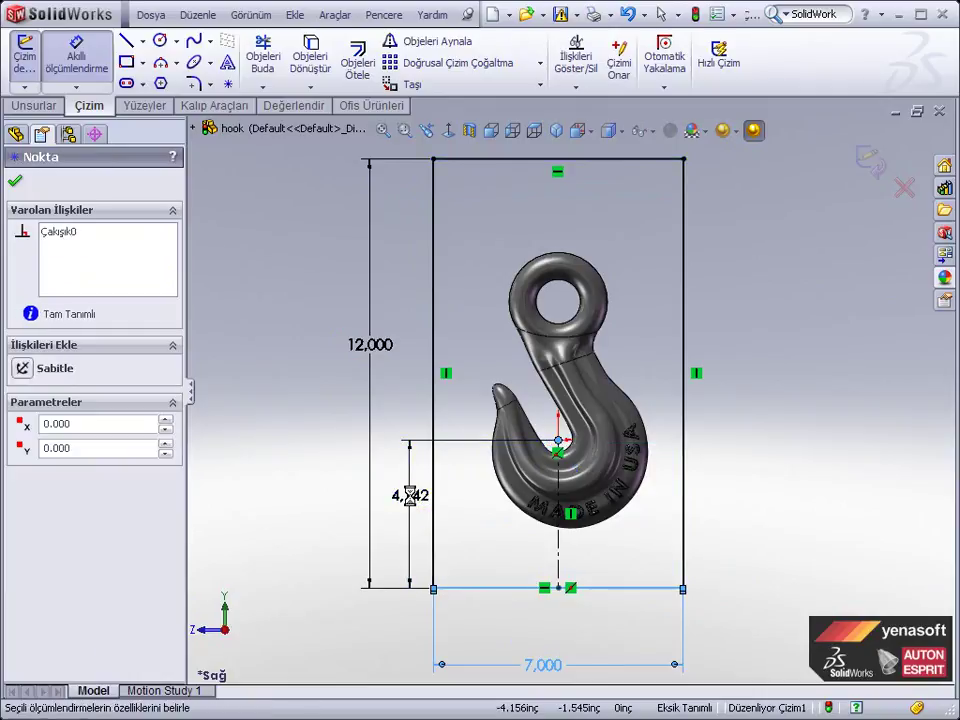
{"action": "left_click", "coordinate": [410, 497]}
{"action": "type", "text": "4"}
{"action": "key", "text": "Return"}
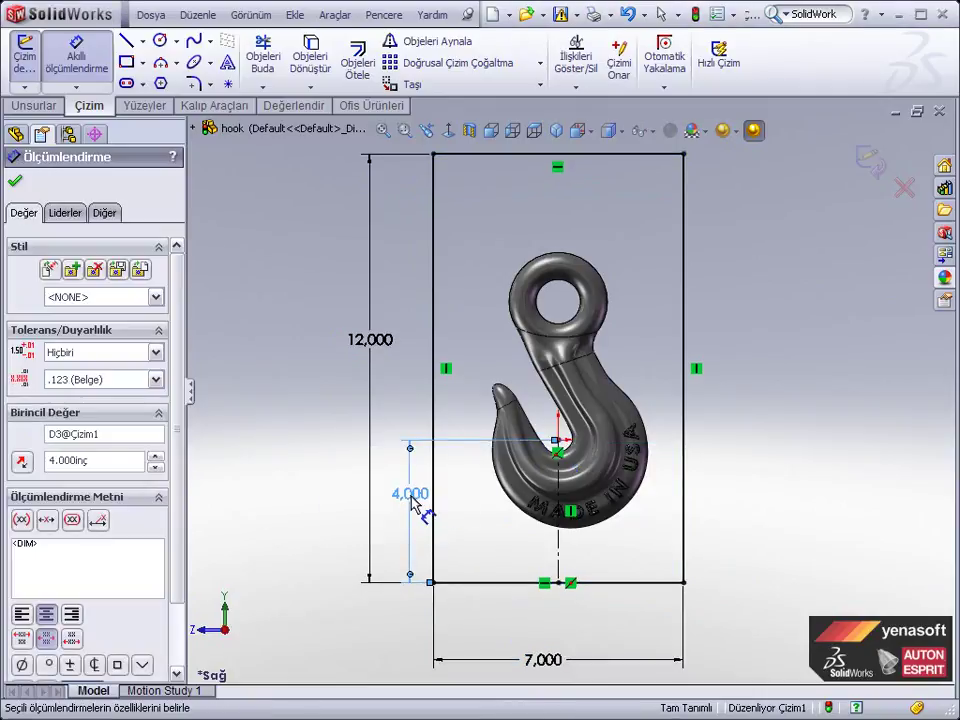
{"action": "left_click", "coordinate": [293, 413]}
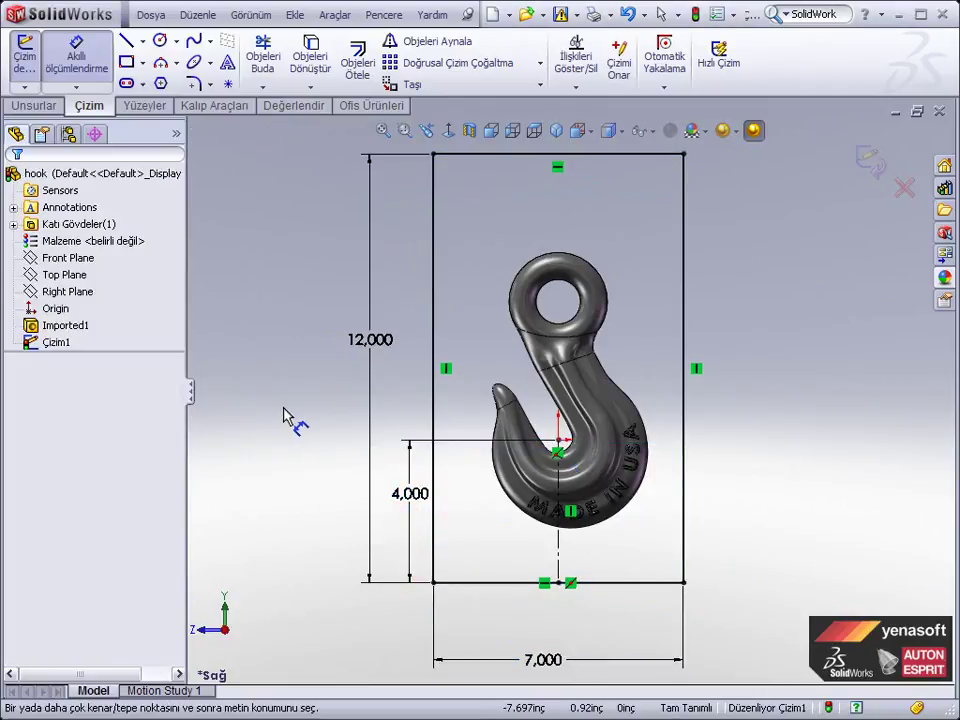
Extrude the rectangle 4 inches Mid Plane into a block, without merging it with the hook
{"action": "left_click", "coordinate": [38, 108]}
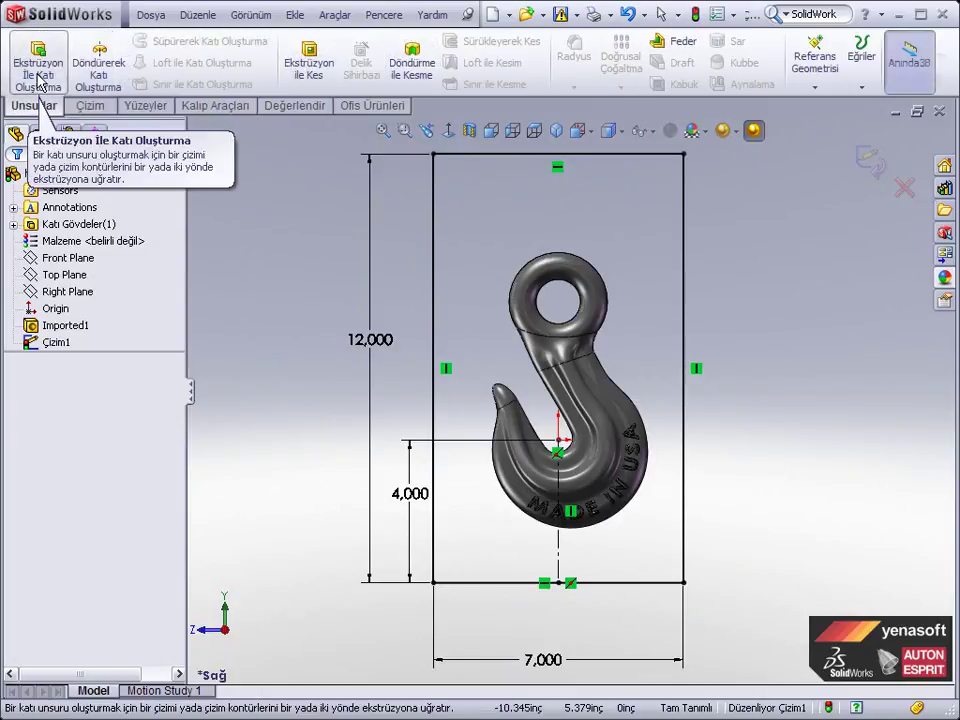
{"action": "left_click", "coordinate": [38, 74]}
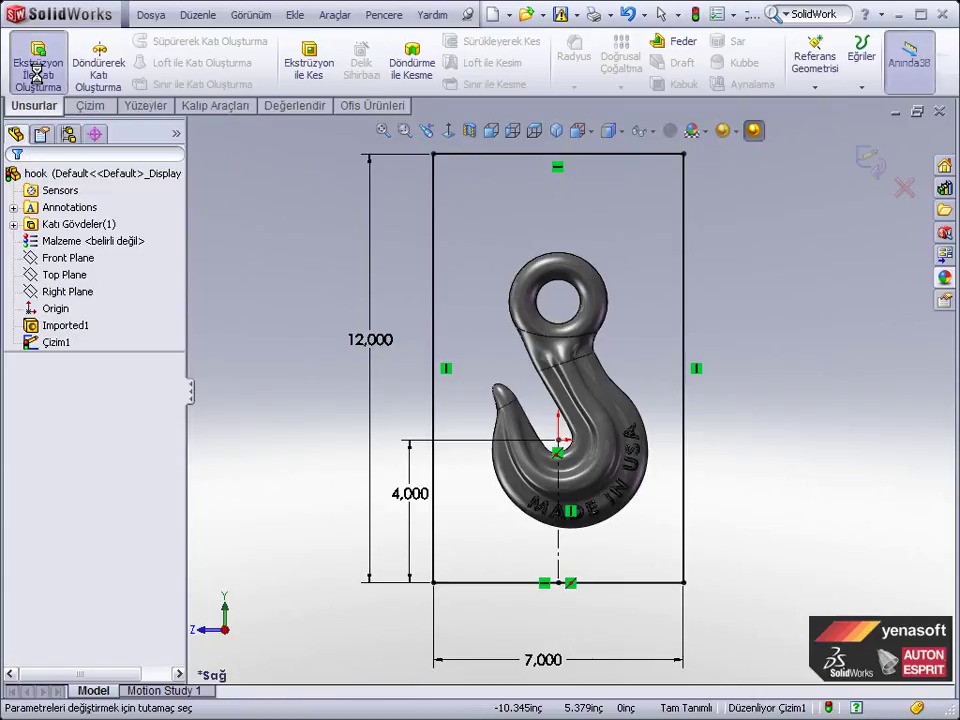
{"action": "left_click", "coordinate": [84, 291]}
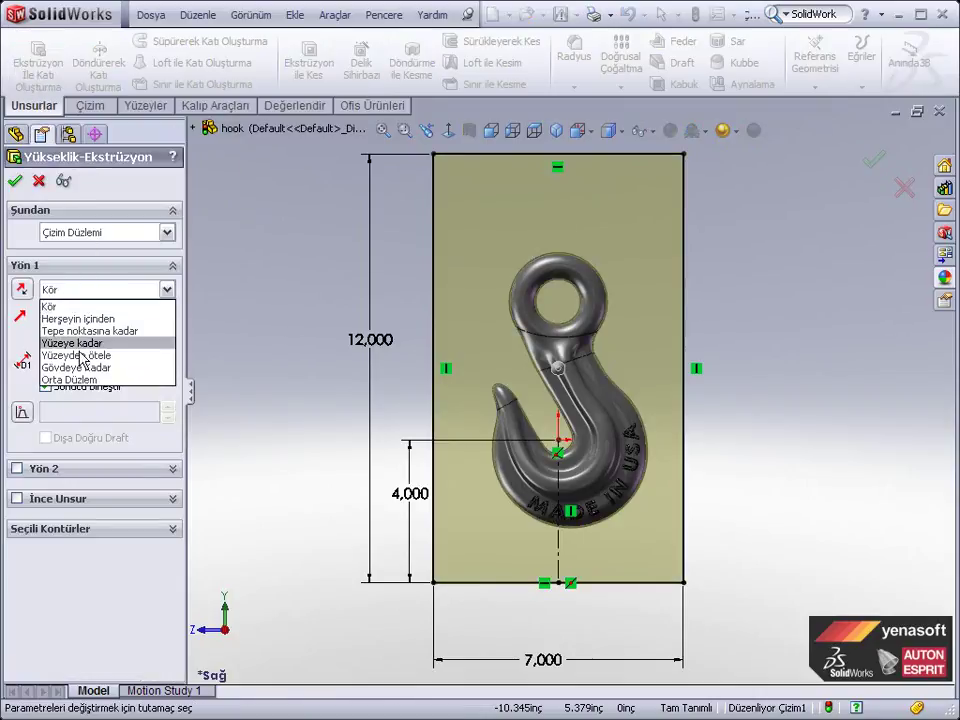
{"action": "left_click", "coordinate": [80, 380]}
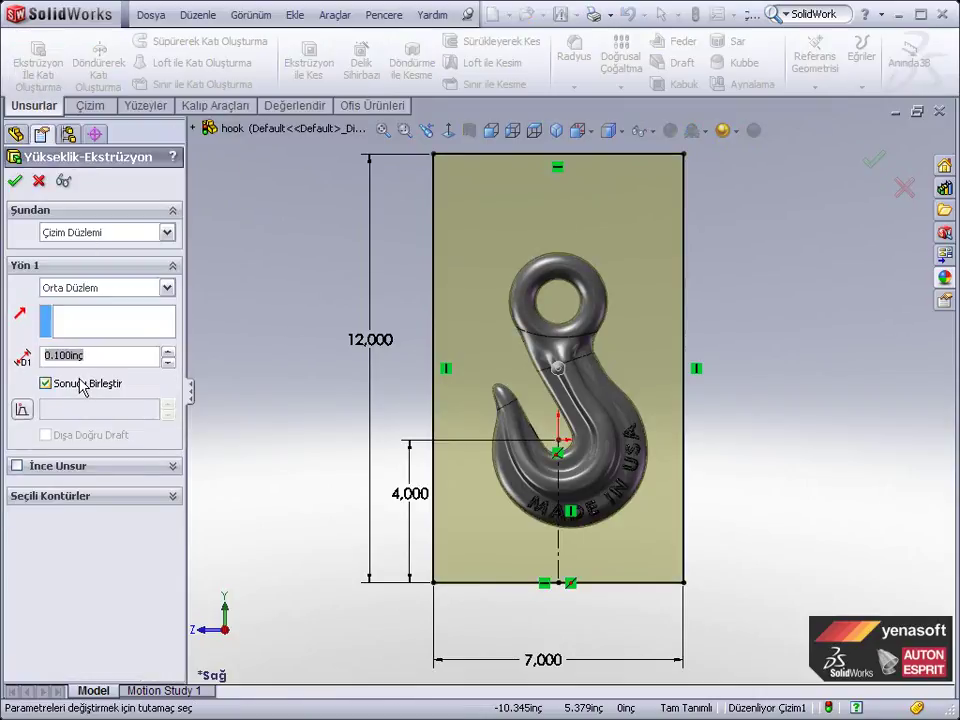
{"action": "type", "text": "4"}
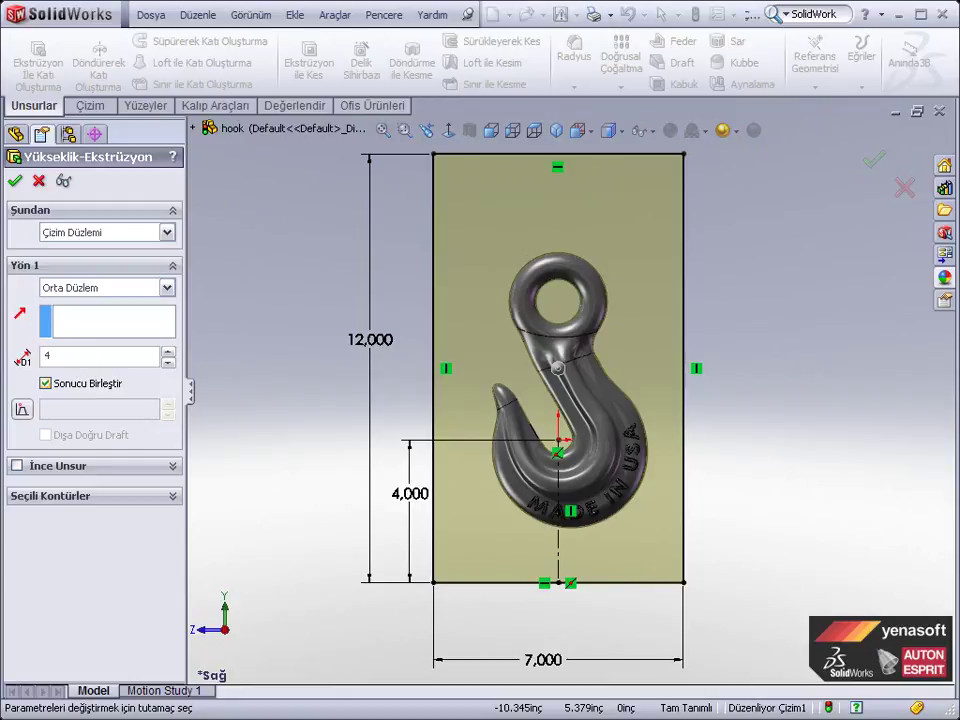
{"action": "key", "text": "Return"}
{"action": "mouse_move", "coordinate": [326, 461]}
{"action": "middle_mouse_down"}
{"action": "mouse_move", "coordinate": [287, 456]}
{"action": "mouse_move", "coordinate": [279, 506]}
{"action": "middle_mouse_up"}
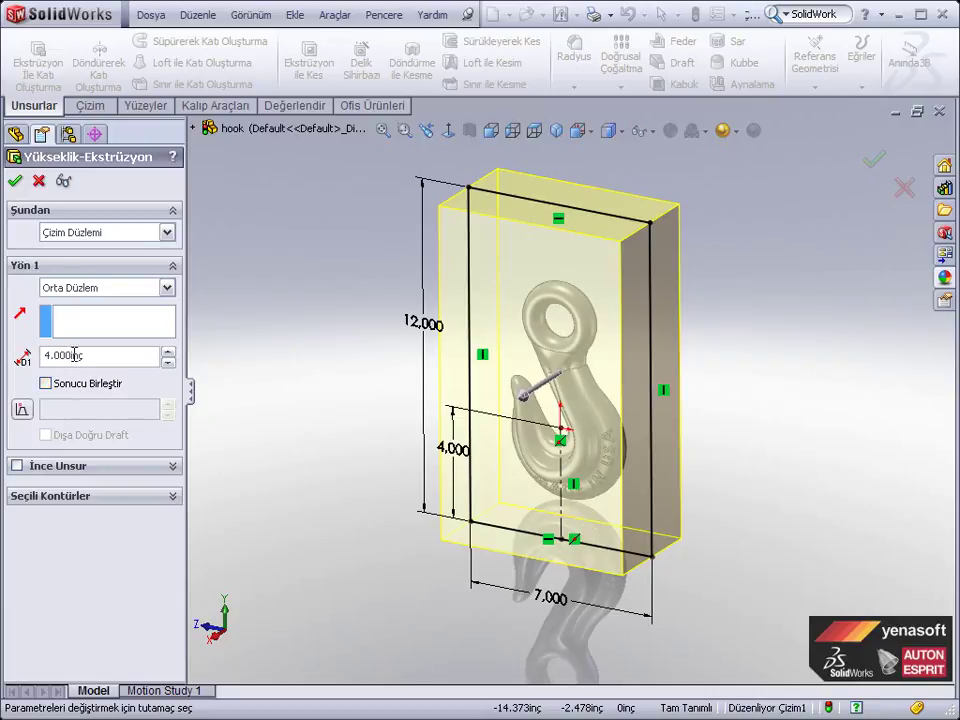
{"action": "left_click", "coordinate": [15, 181]}
Expand Solid Bodies(2) and highlight Imported1, then Yükseklik-Ekstrüzyon1
{"action": "left_click", "coordinate": [268, 341]}
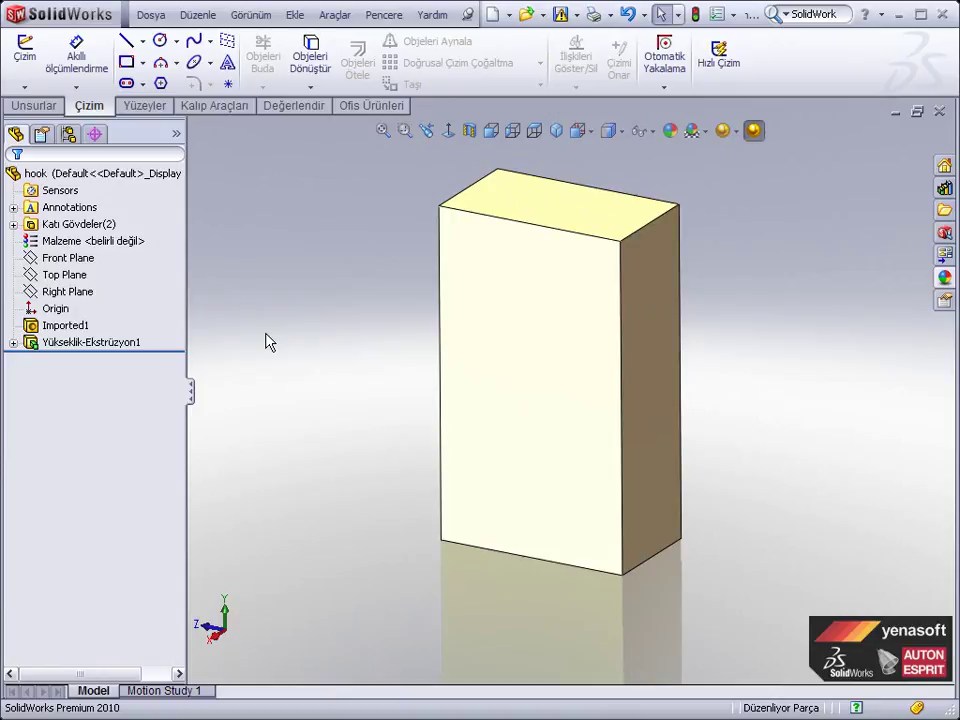
{"action": "left_click", "coordinate": [13, 224]}
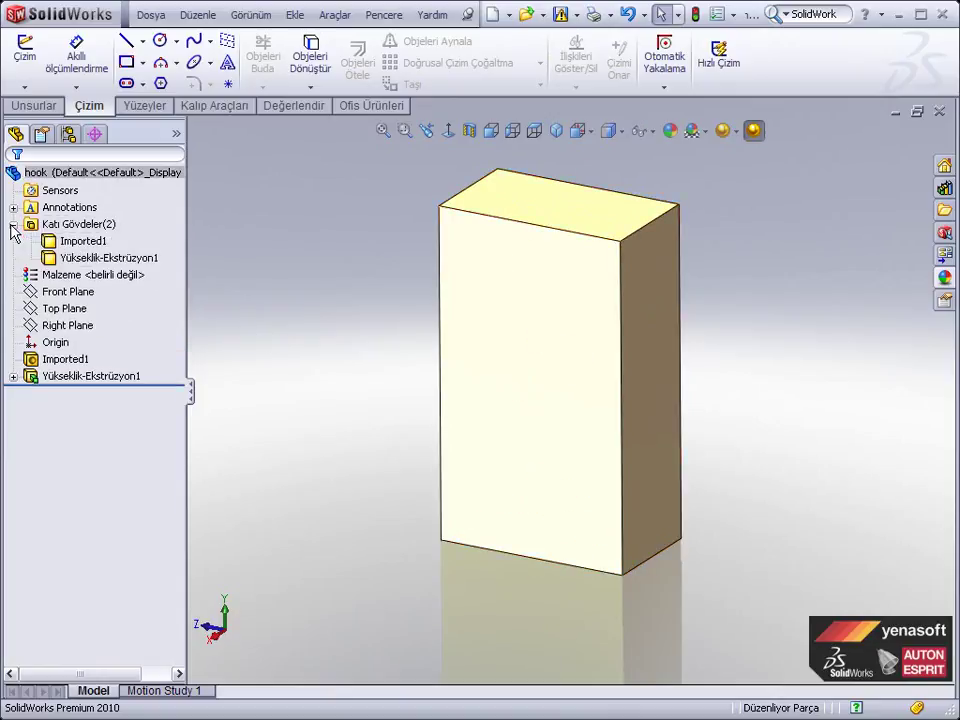
{"action": "left_click", "coordinate": [68, 245]}
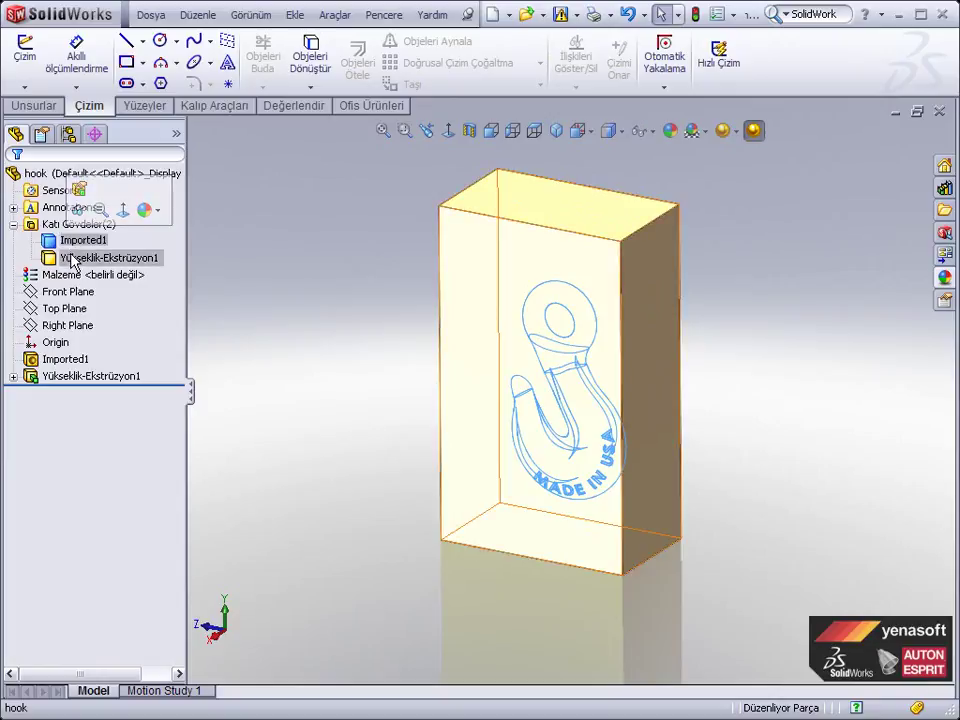
{"action": "left_click", "coordinate": [71, 259]}
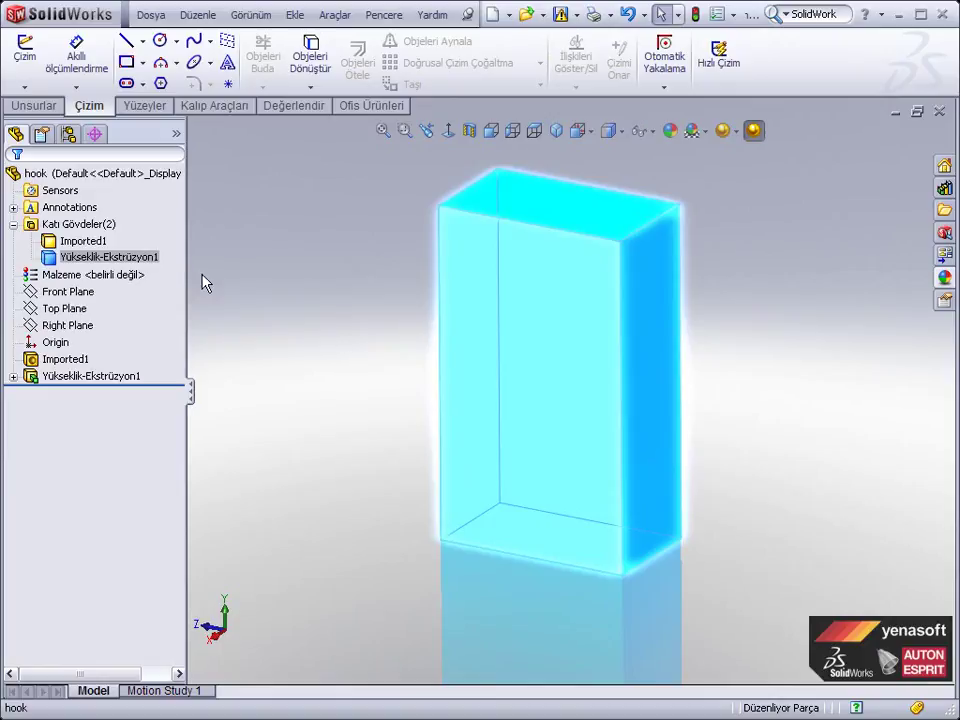
Start a Subtract Combine with the block Yükseklik-Ekstrüzyon1 as the main body
{"action": "left_click", "coordinate": [222, 249]}
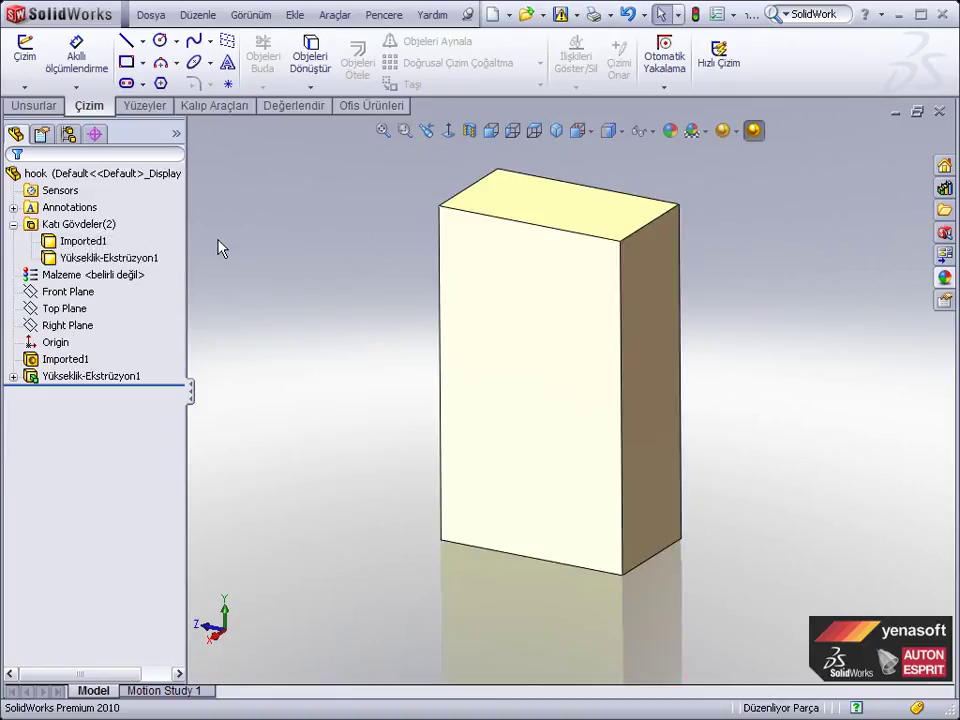
{"action": "left_click", "coordinate": [292, 16]}
{"action": "mouse_move", "coordinate": [340, 77]}
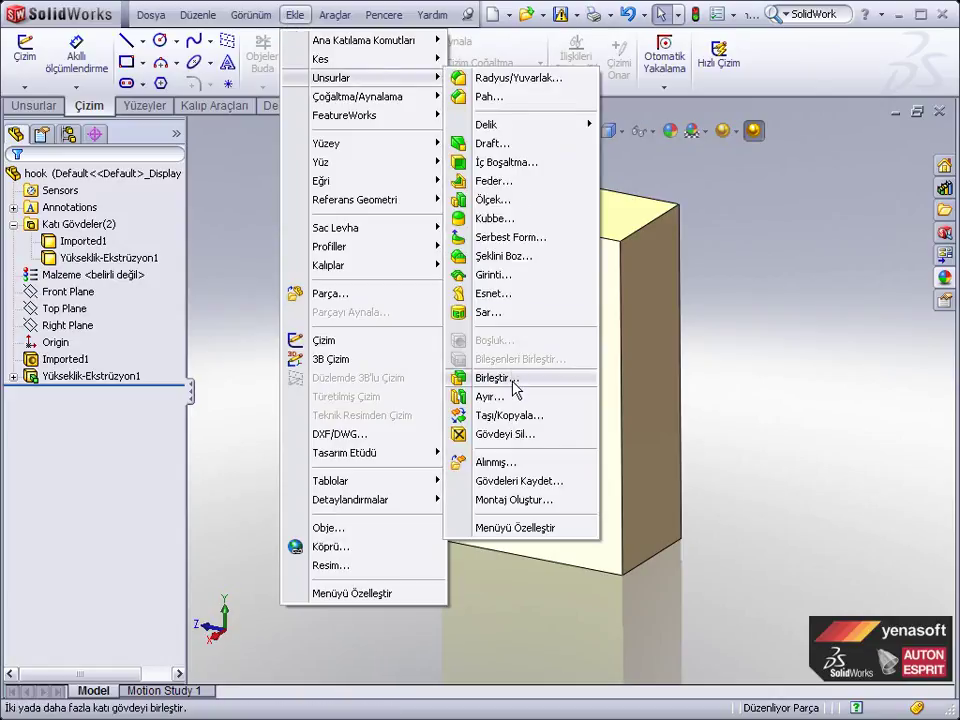
{"action": "left_click", "coordinate": [512, 380]}
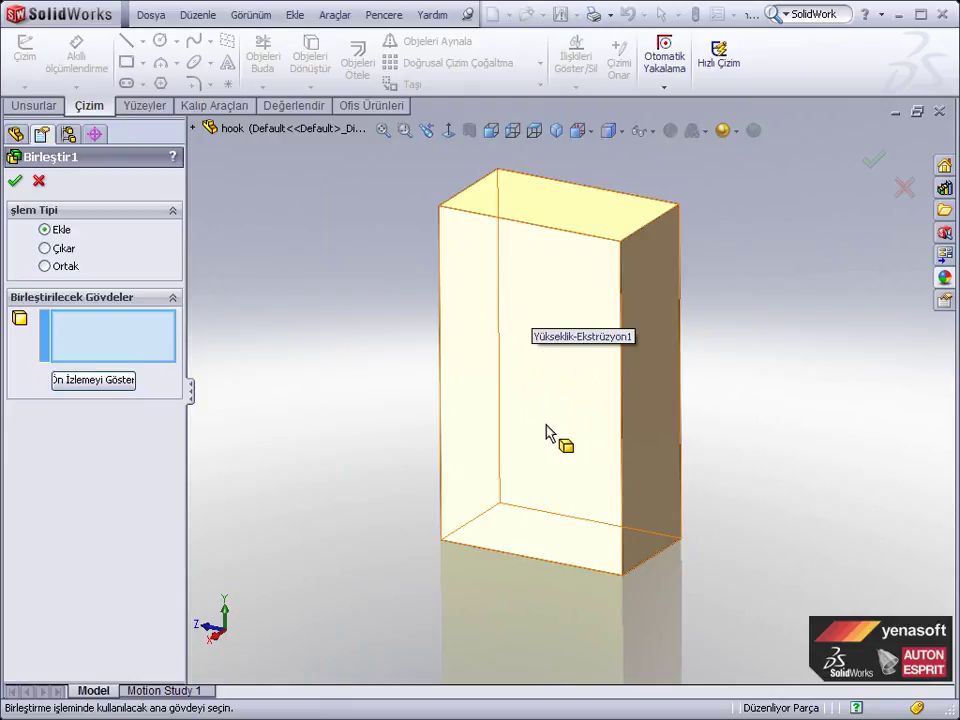
{"action": "left_click", "coordinate": [63, 252]}
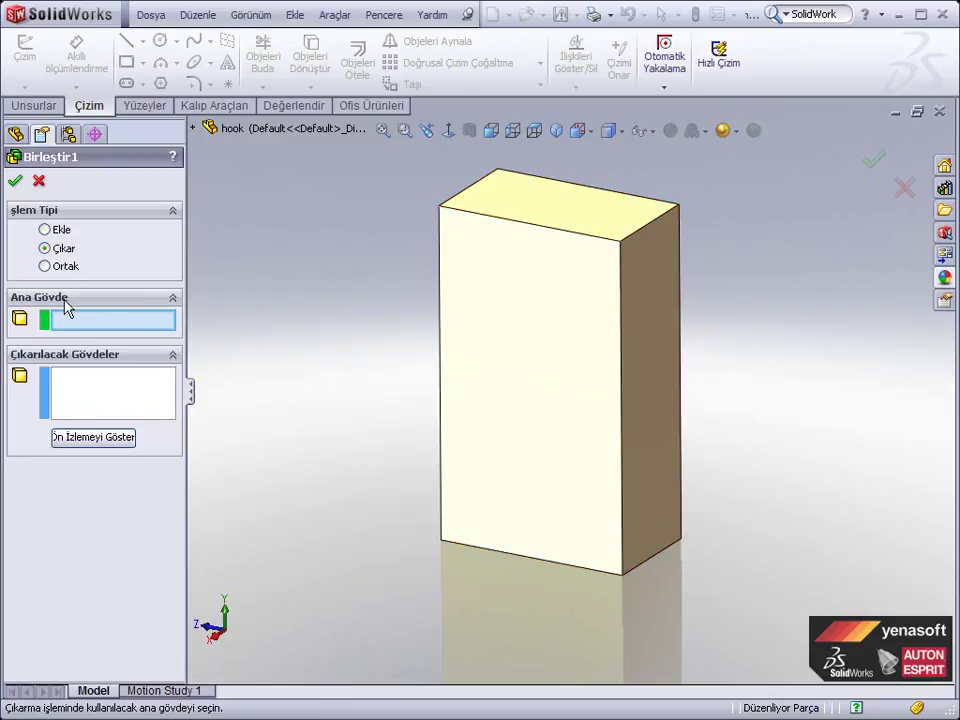
{"action": "left_click", "coordinate": [460, 250]}
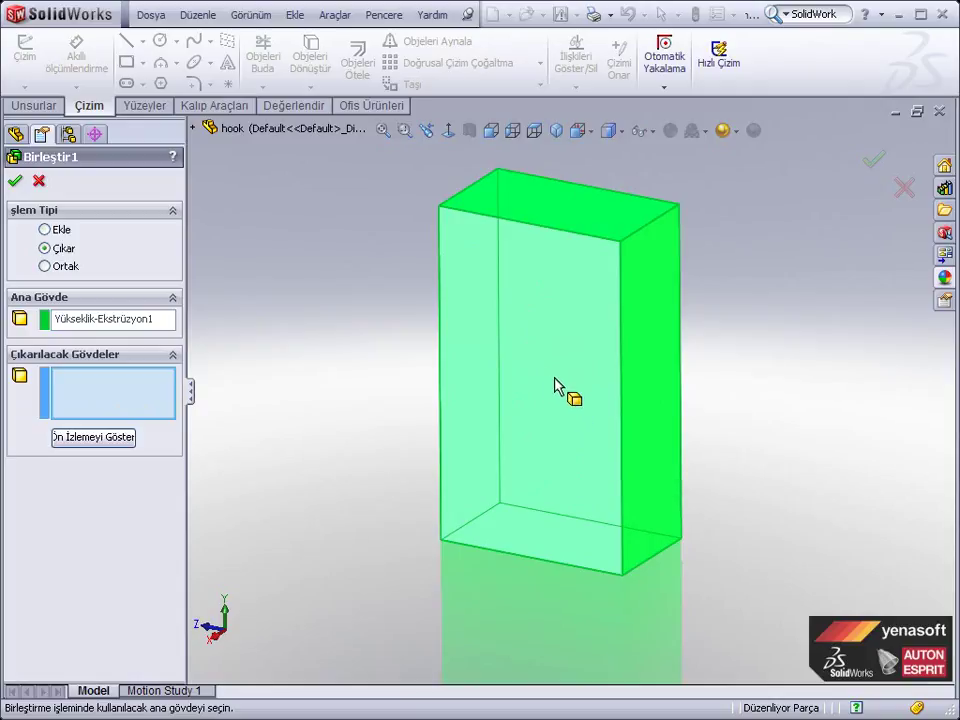
Use Select Other to pick Imported1 as the body to subtract, and accept the Combine
{"action": "right_click", "coordinate": [556, 383]}
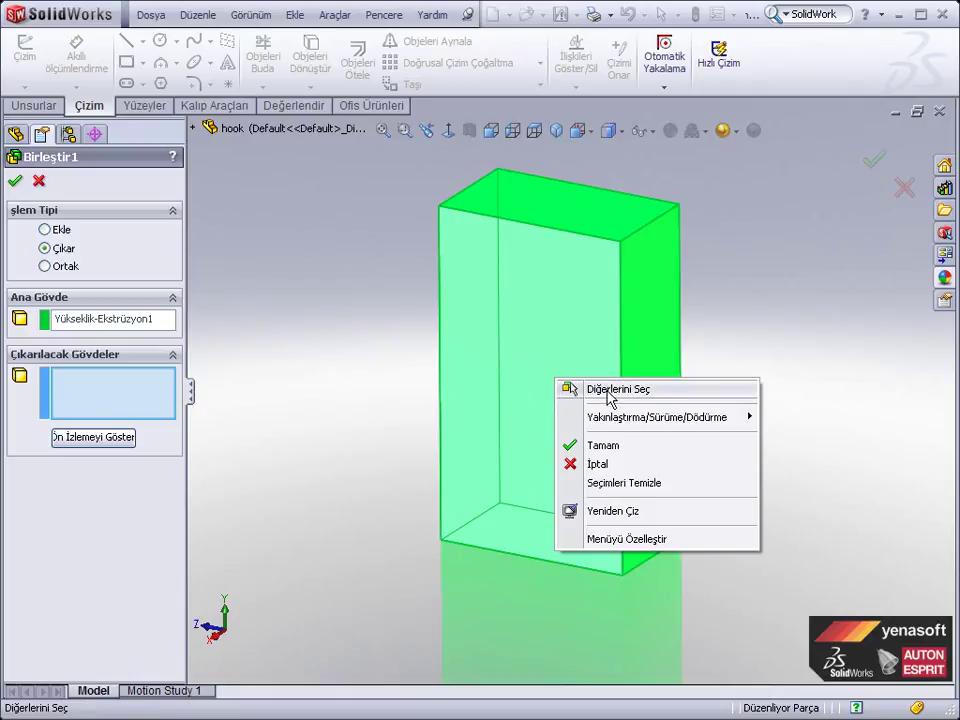
{"action": "left_click", "coordinate": [609, 390]}
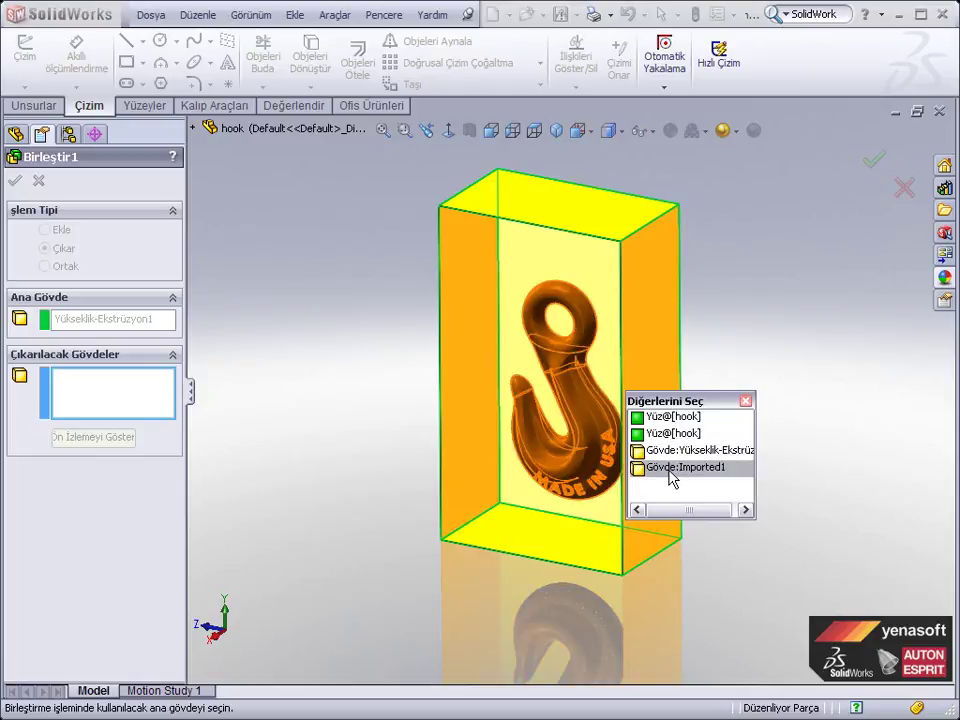
{"action": "left_click", "coordinate": [669, 468]}
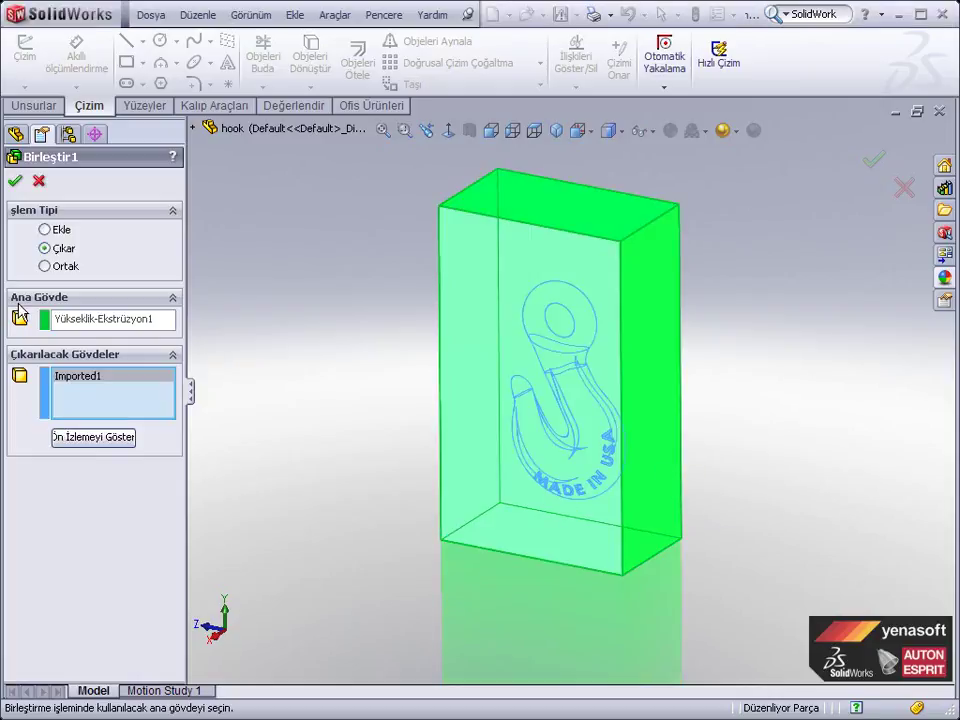
{"action": "left_click", "coordinate": [15, 181]}
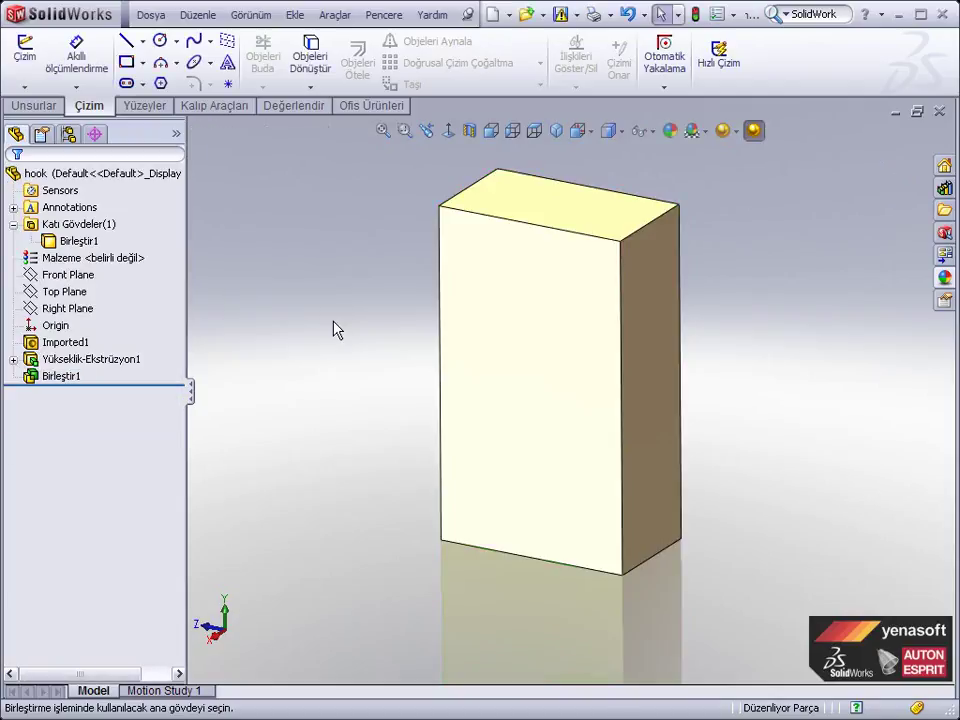
Preview a section along Right Plane, then orbit to see the hook cavity from the front-left
{"action": "left_click", "coordinate": [467, 138]}
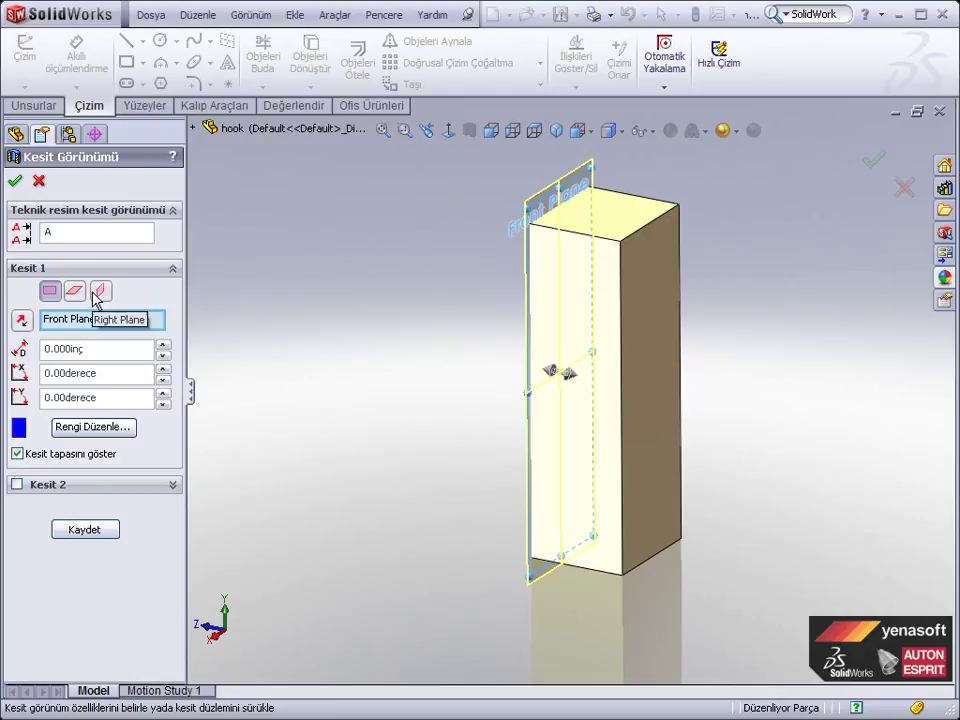
{"action": "left_click", "coordinate": [94, 297]}
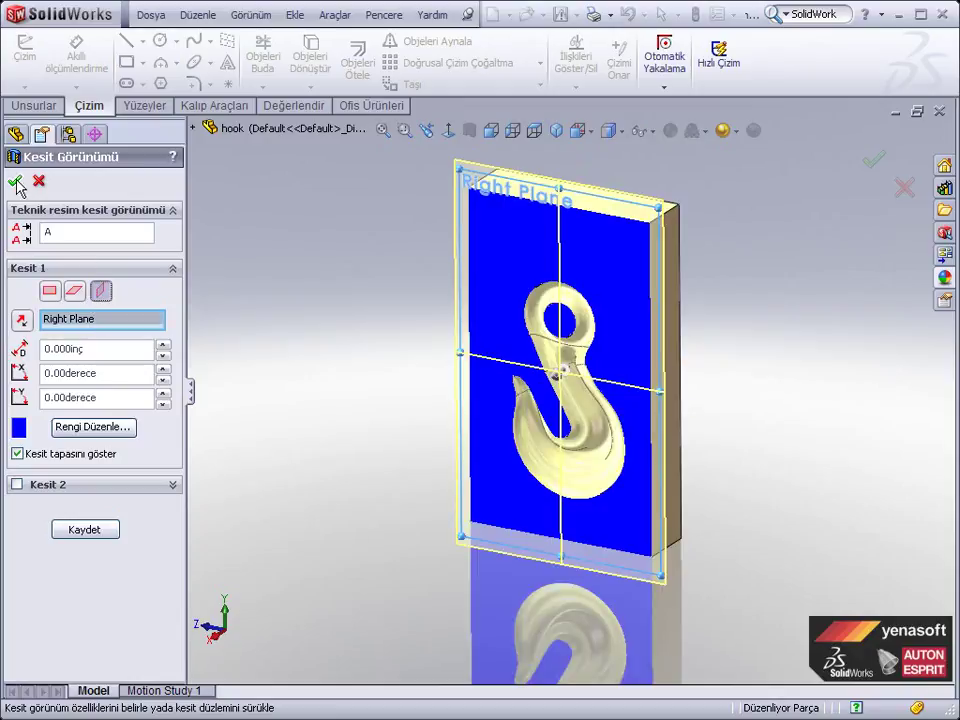
{"action": "left_click", "coordinate": [15, 136]}
{"action": "mouse_move", "coordinate": [381, 446]}
{"action": "middle_mouse_down"}
{"action": "mouse_move", "coordinate": [392, 407]}
{"action": "mouse_move", "coordinate": [448, 366]}
{"action": "mouse_move", "coordinate": [405, 358]}
{"action": "mouse_move", "coordinate": [394, 414]}
{"action": "middle_mouse_up"}
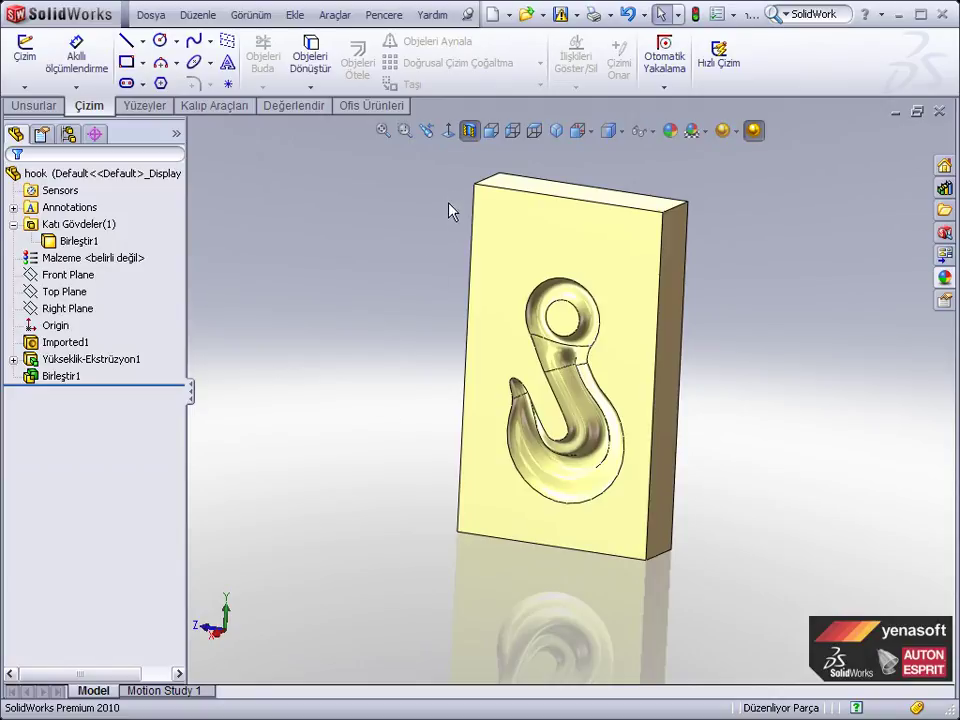
{"action": "left_click", "coordinate": [466, 143]}
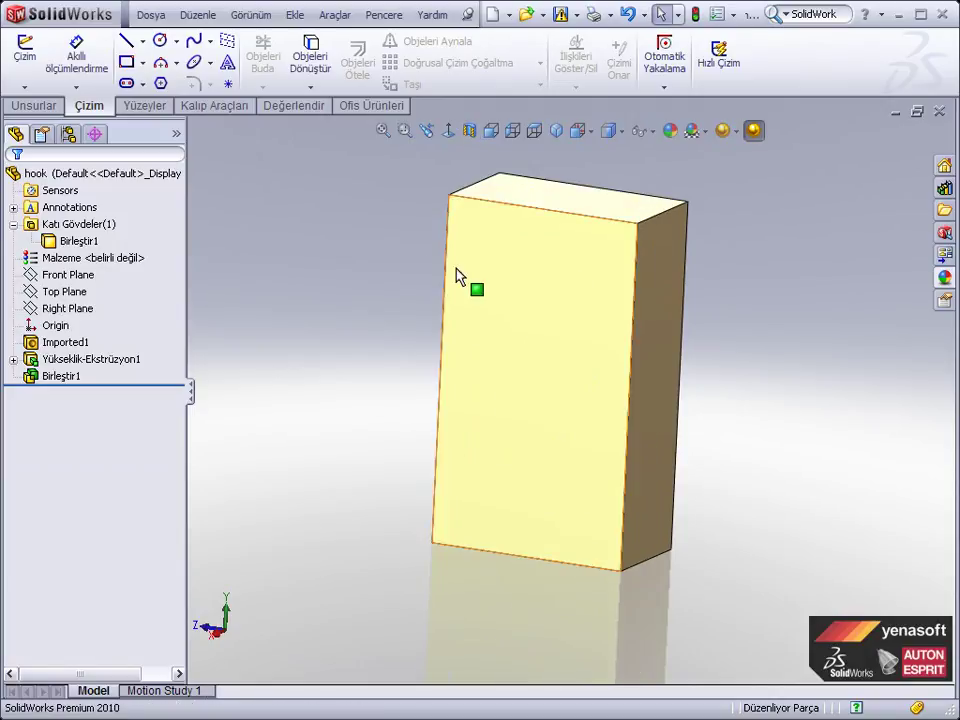
Start a Split feature with Right Plane as the trim tool
{"action": "left_click", "coordinate": [549, 203]}
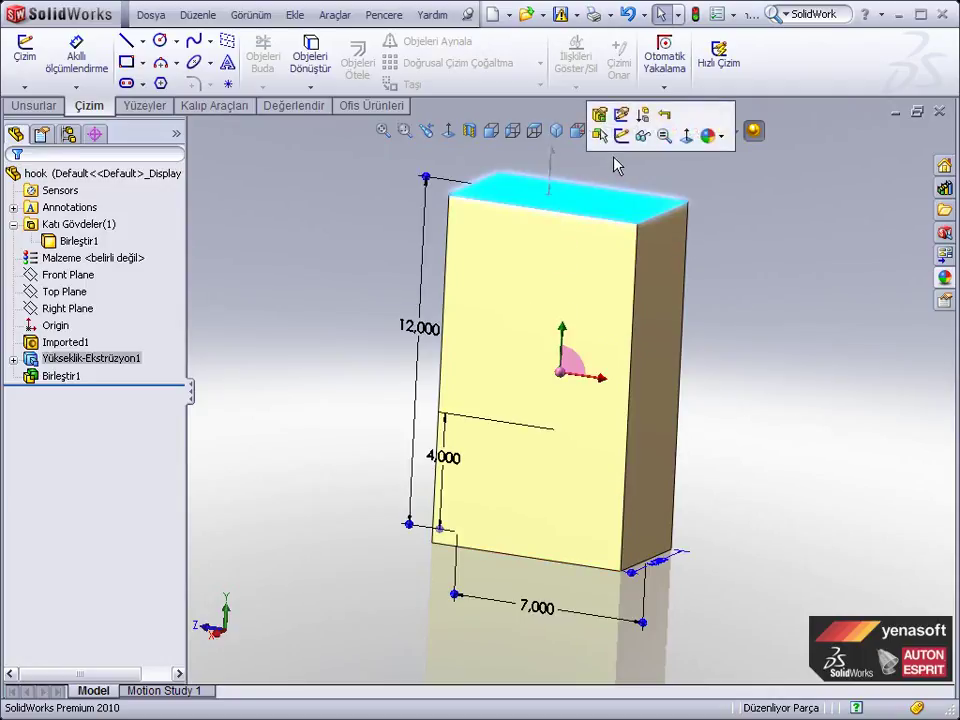
{"action": "left_click", "coordinate": [696, 191]}
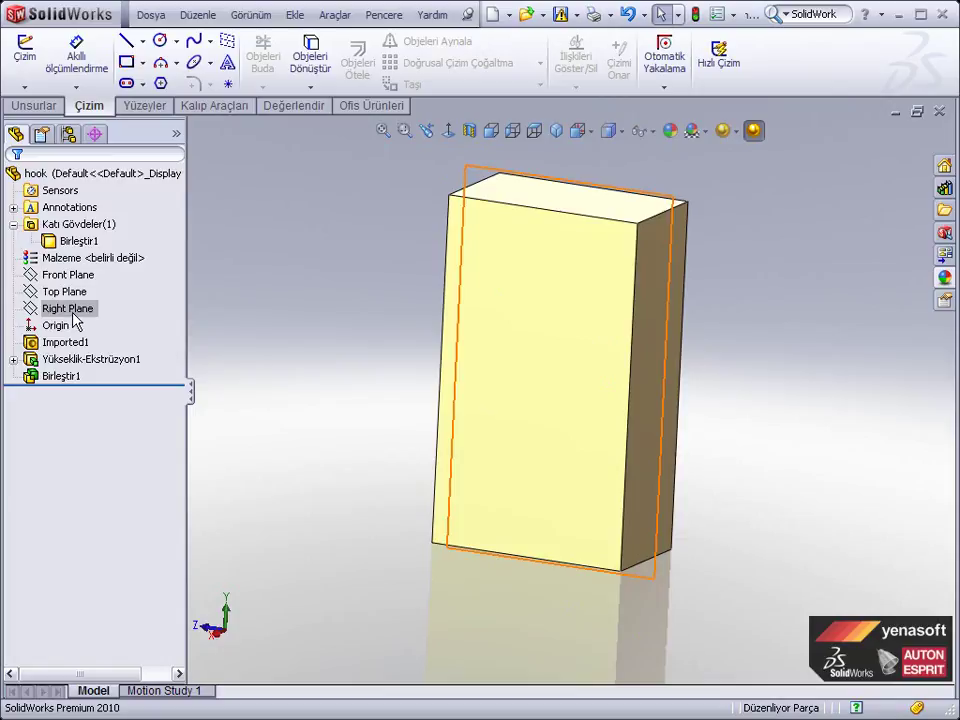
{"action": "left_click", "coordinate": [290, 20]}
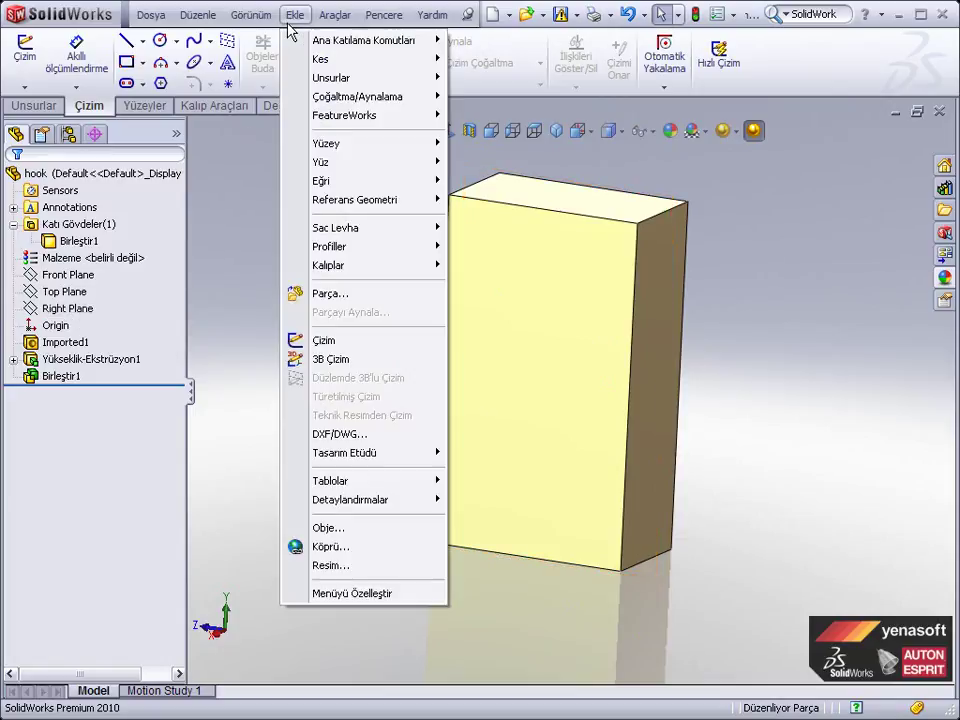
{"action": "mouse_move", "coordinate": [331, 77]}
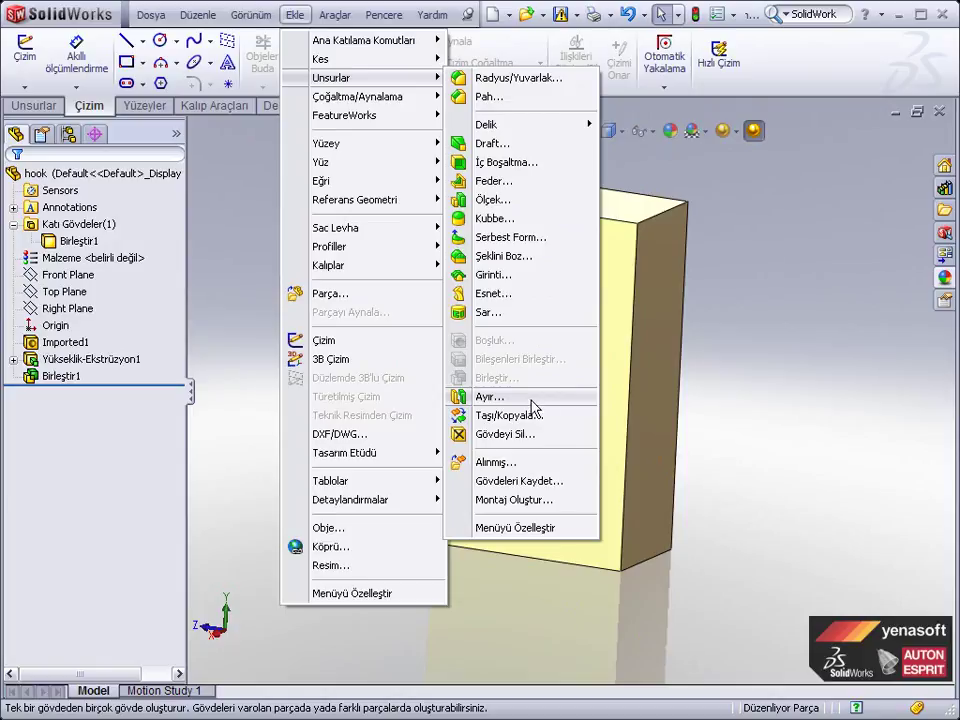
{"action": "left_click", "coordinate": [490, 397]}
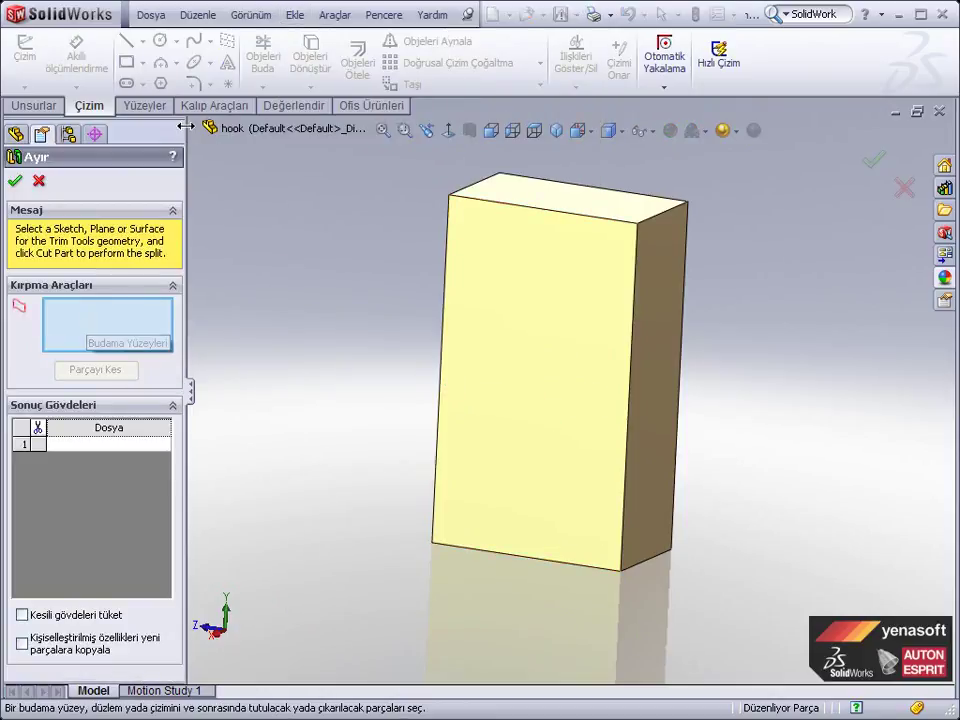
{"action": "left_click", "coordinate": [193, 128]}
{"action": "left_click", "coordinate": [249, 266]}
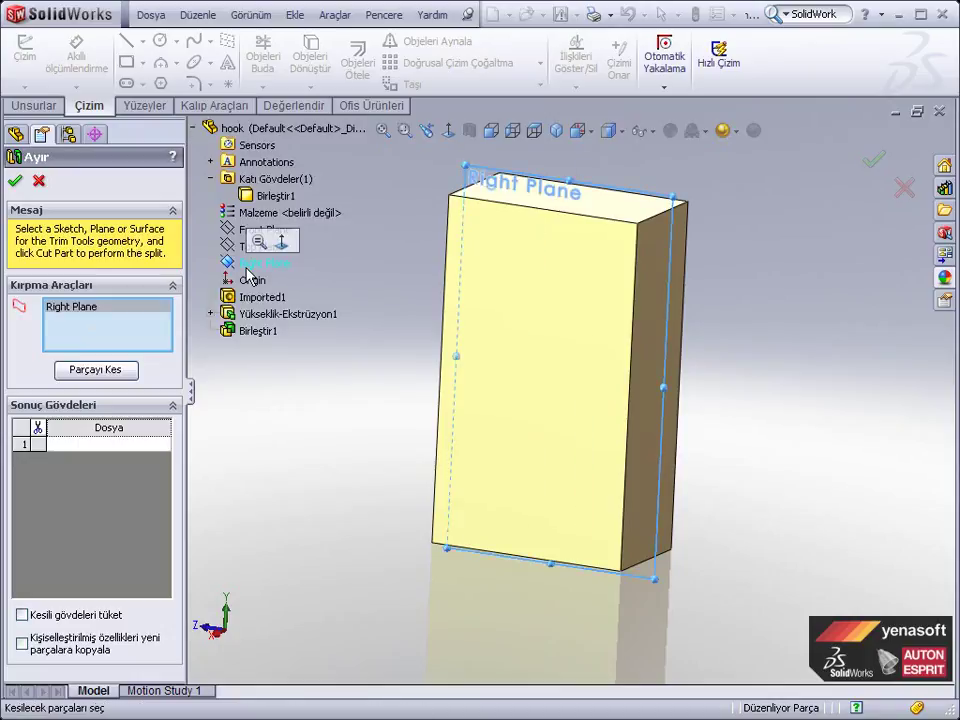
{"action": "left_click", "coordinate": [196, 128]}
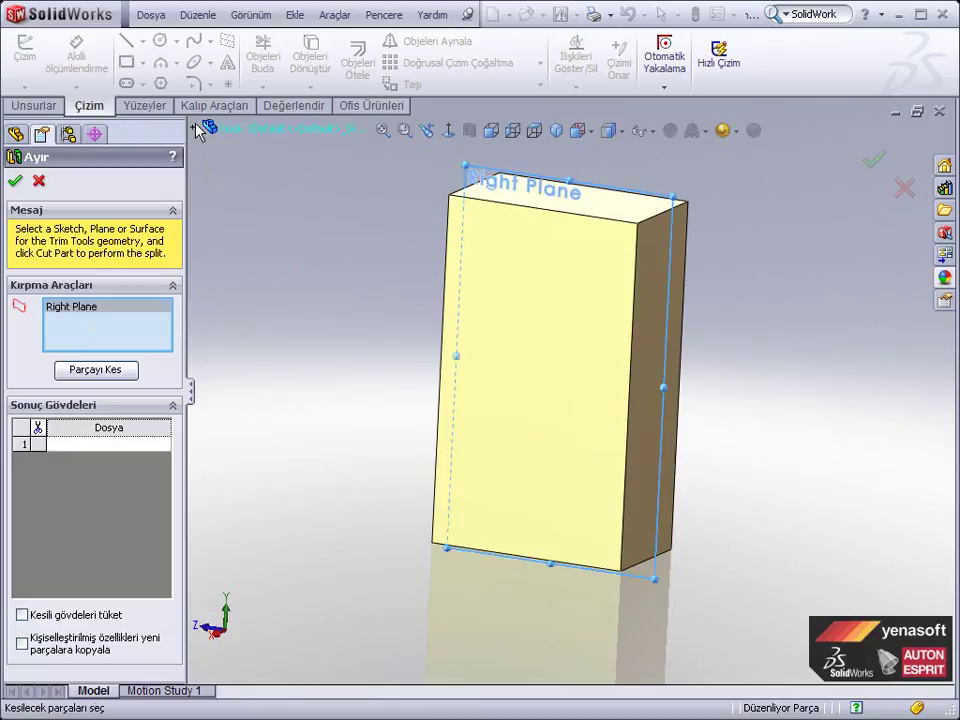
Cut the part and keep both resulting bodies, Ayır1[1] and Ayır1[2]
{"action": "left_click", "coordinate": [126, 378]}
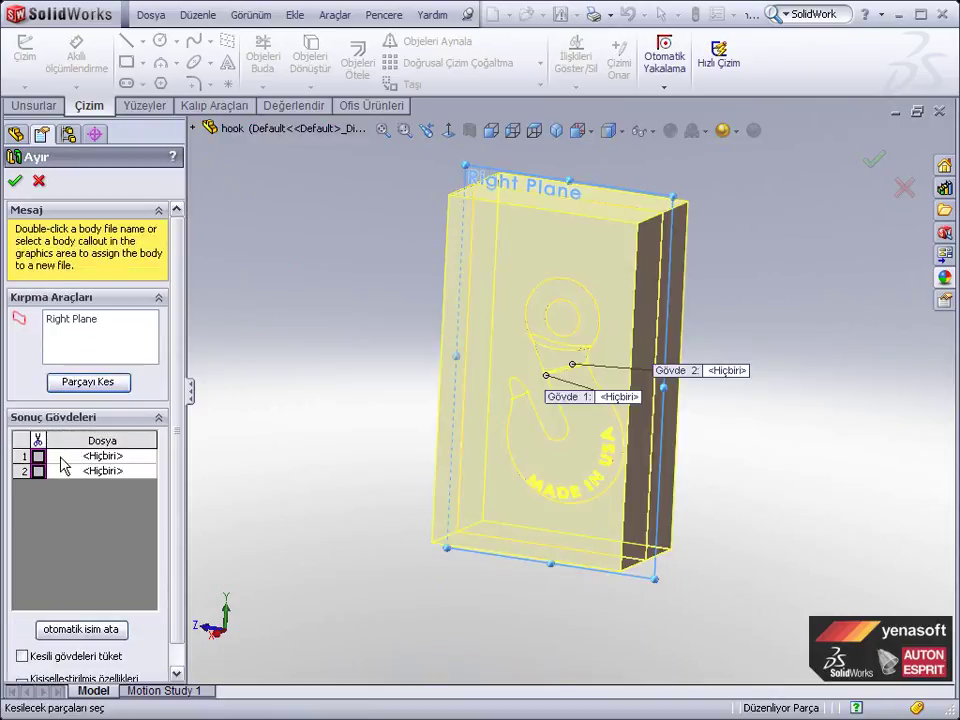
{"action": "left_click", "coordinate": [38, 457]}
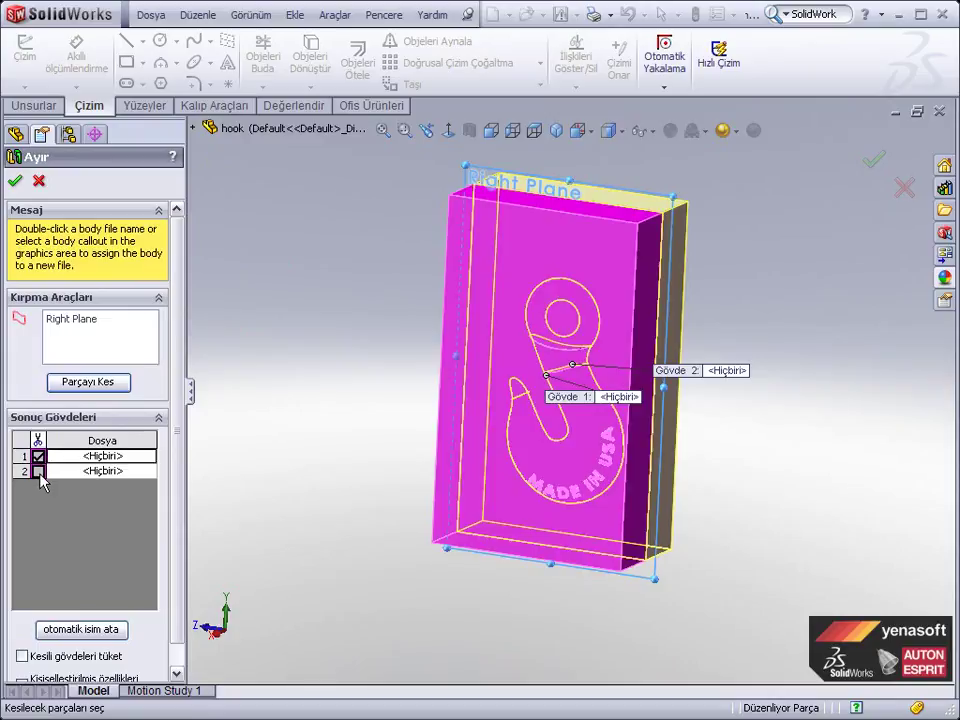
{"action": "left_click", "coordinate": [39, 471]}
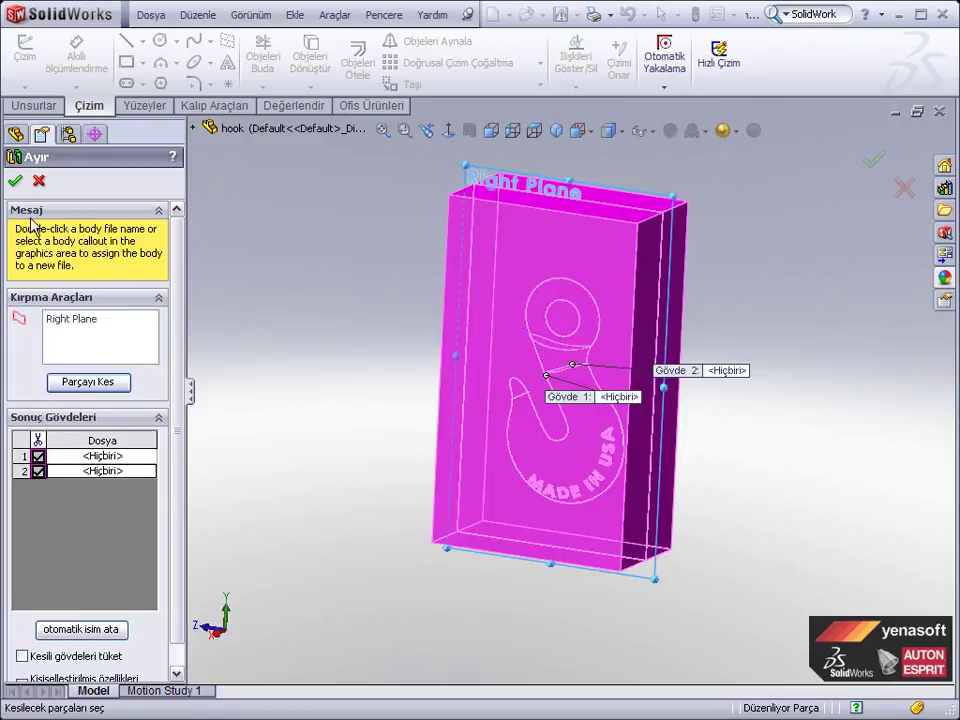
{"action": "left_click", "coordinate": [16, 182]}
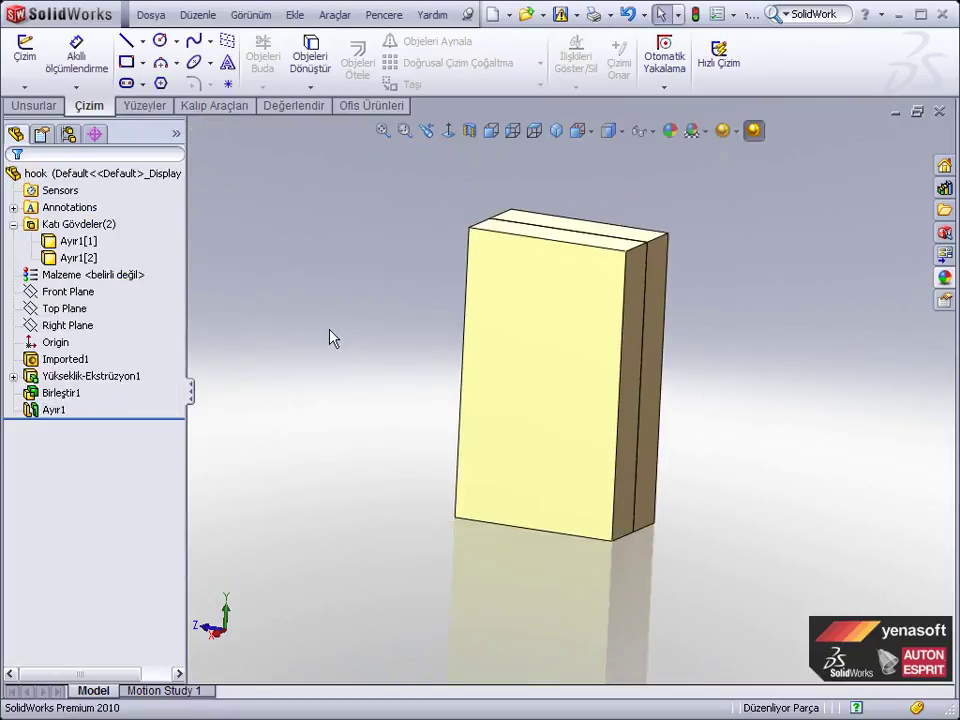
Start Move/Copy Body with the front mold half Ayır1[1] selected
{"action": "left_click", "coordinate": [293, 18]}
{"action": "mouse_move", "coordinate": [331, 77]}
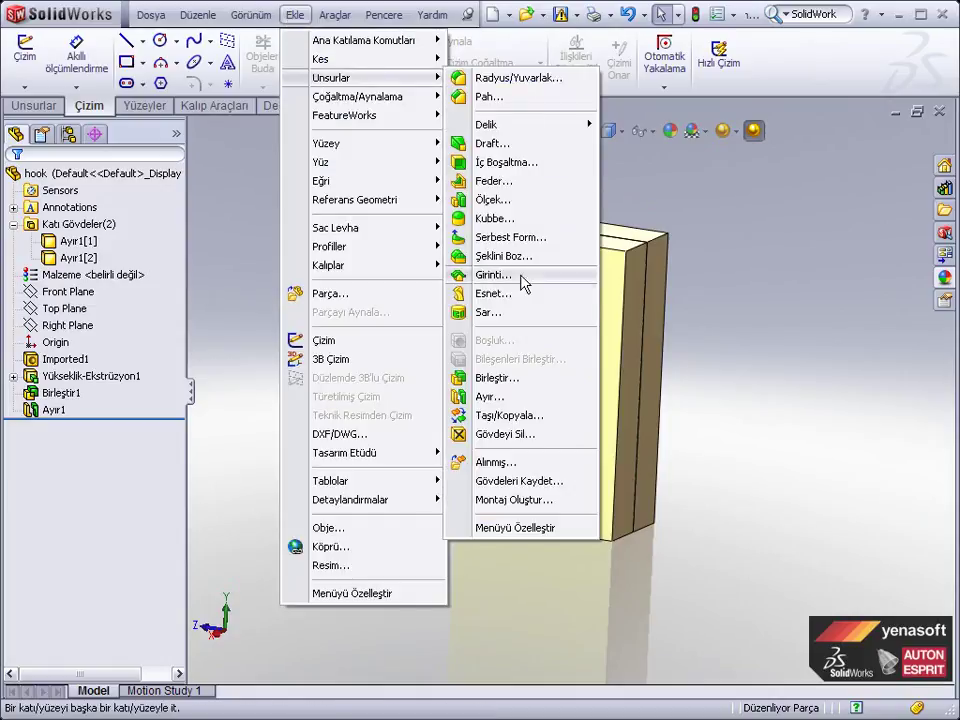
{"action": "left_click", "coordinate": [521, 415]}
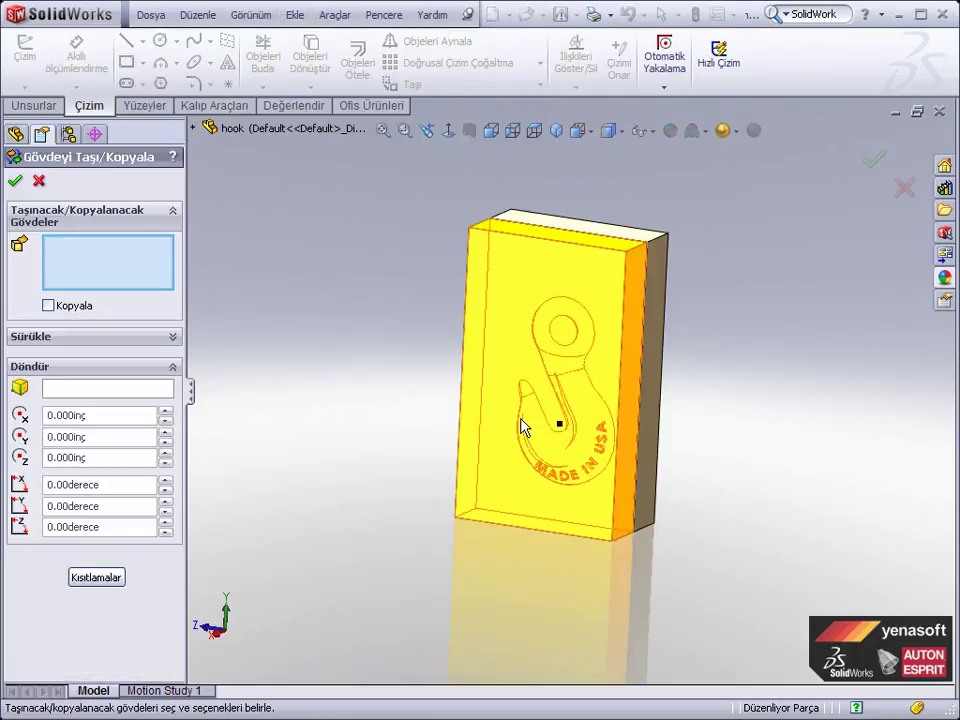
{"action": "left_click", "coordinate": [497, 400]}
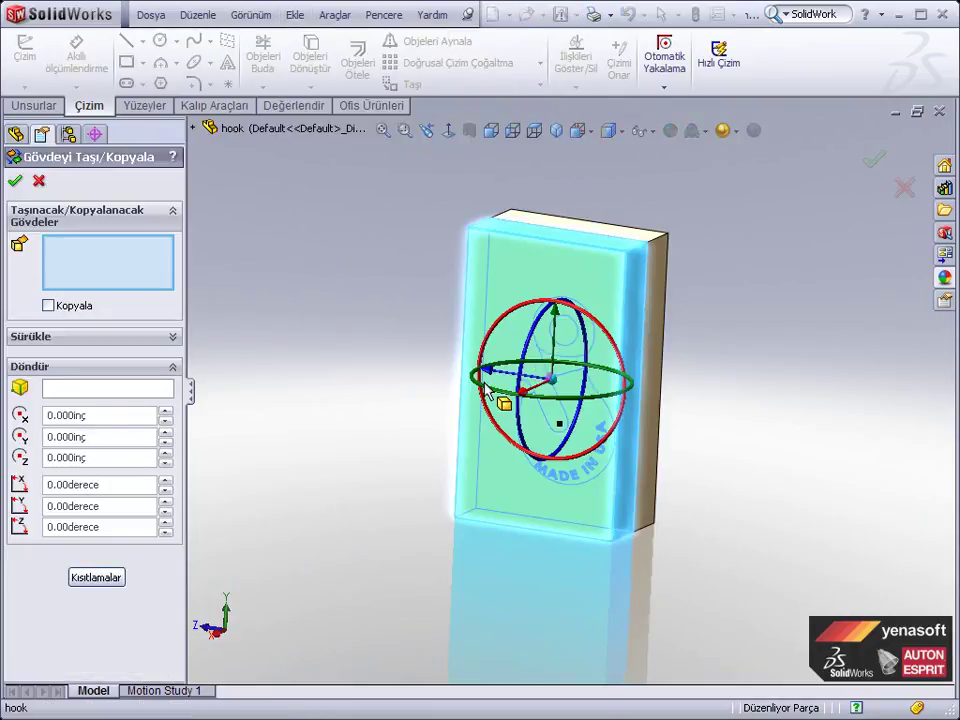
{"action": "middle_click_drag", "start_coordinate": [407, 390], "coordinate": [476, 381]}
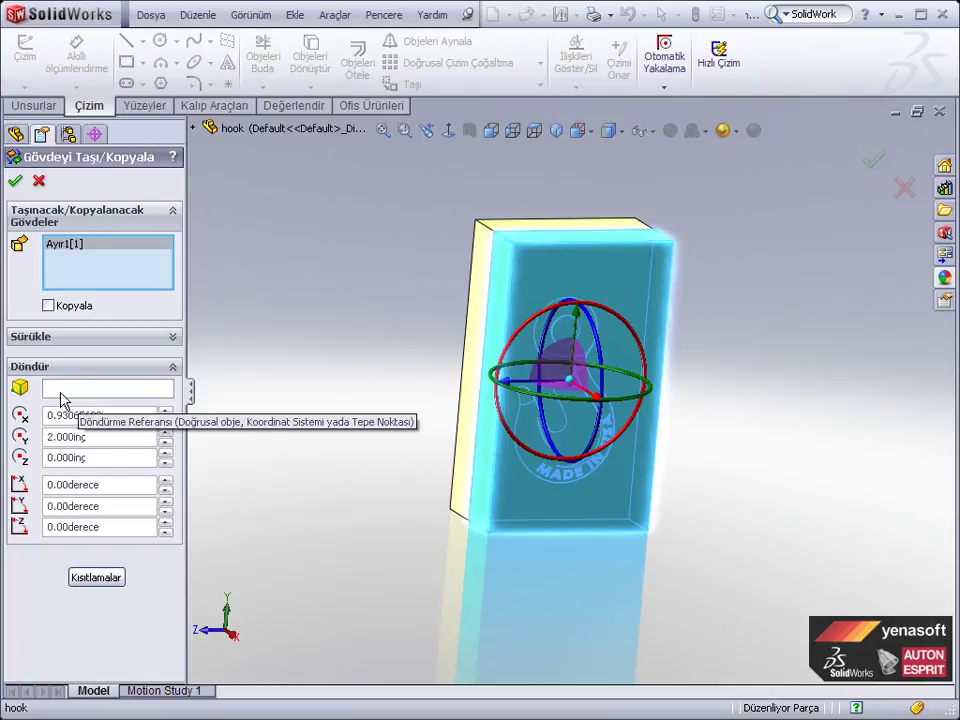
Rotate the half 90° about its hinge edge, then orbit to view both open halves
{"action": "left_click", "coordinate": [111, 392]}
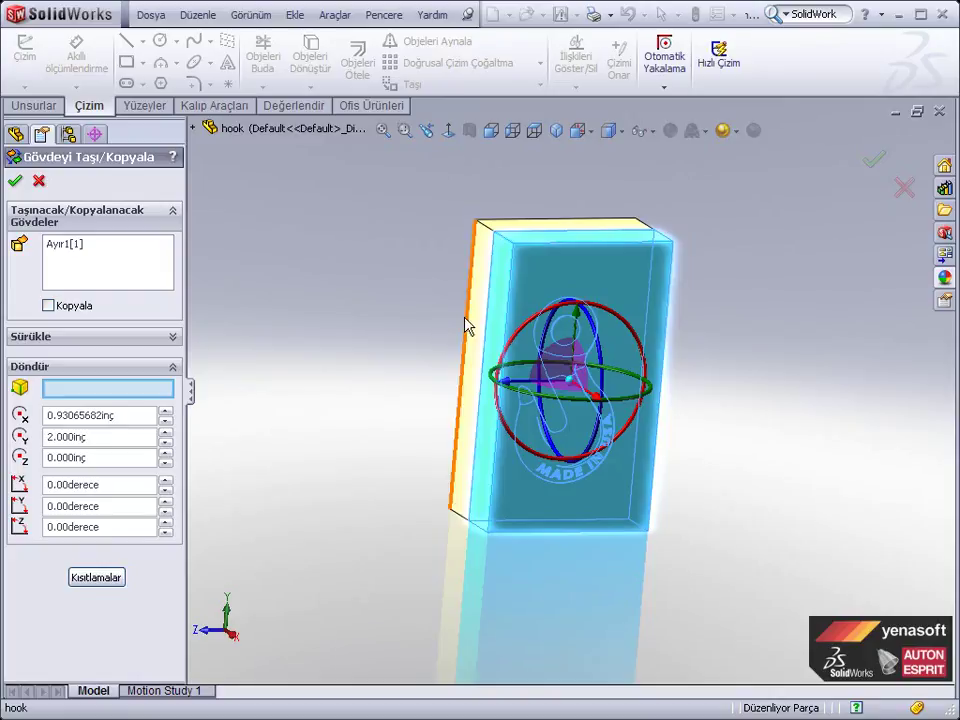
{"action": "left_click", "coordinate": [490, 315]}
{"action": "mouse_move", "coordinate": [407, 418]}
{"action": "left_mouse_down"}
{"action": "mouse_move", "coordinate": [356, 381]}
{"action": "mouse_move", "coordinate": [318, 423]}
{"action": "left_mouse_up"}
{"action": "left_click_drag", "start_coordinate": [100, 415], "coordinate": [17, 414]}
{"action": "type", "text": "90"}
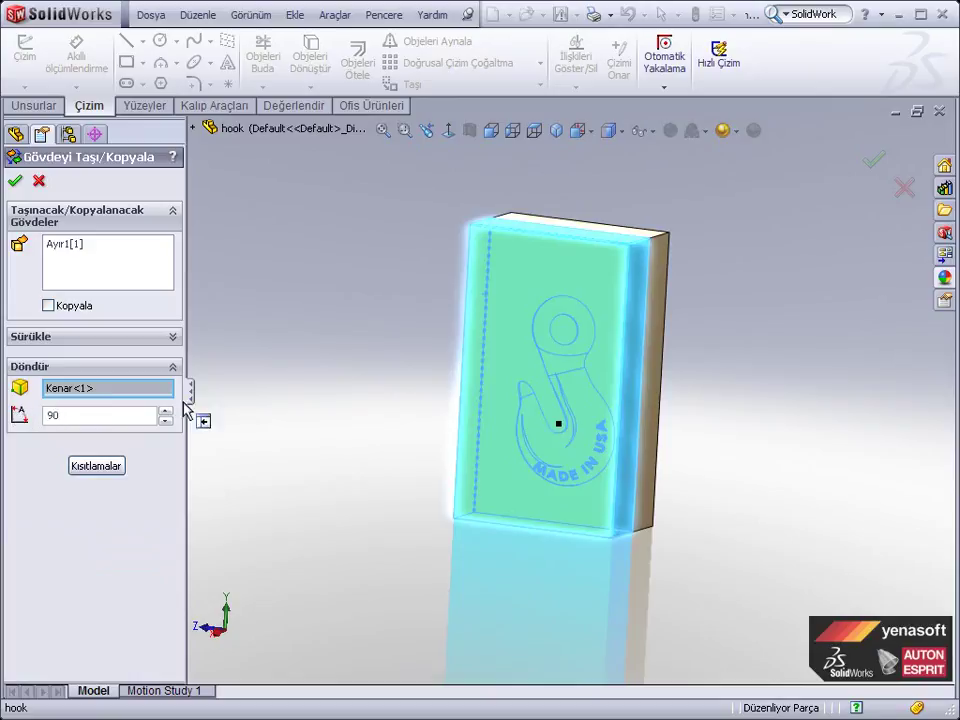
{"action": "key", "text": "Return"}
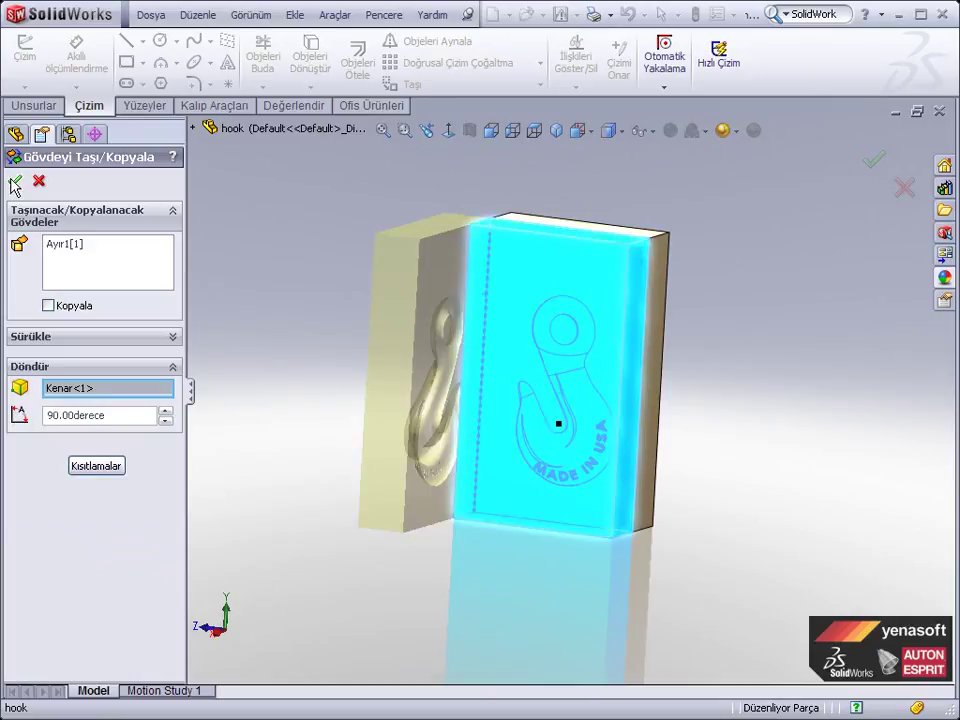
{"action": "left_click", "coordinate": [15, 181]}
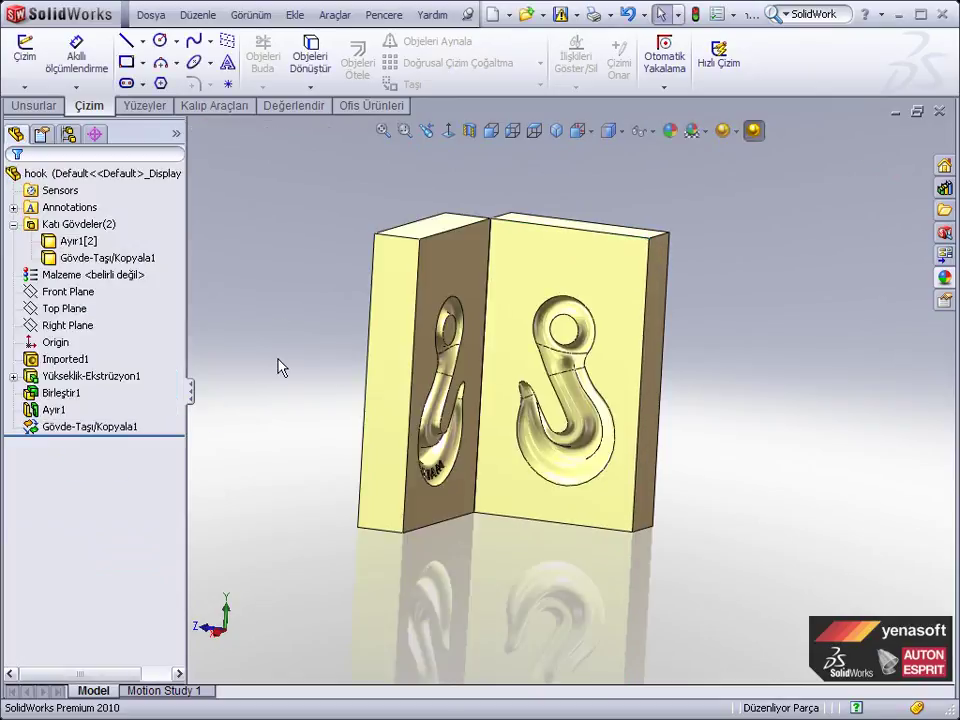
{"action": "mouse_move", "coordinate": [279, 379]}
{"action": "middle_mouse_down"}
{"action": "mouse_move", "coordinate": [241, 392]}
{"action": "mouse_move", "coordinate": [239, 403]}
{"action": "middle_mouse_up"}
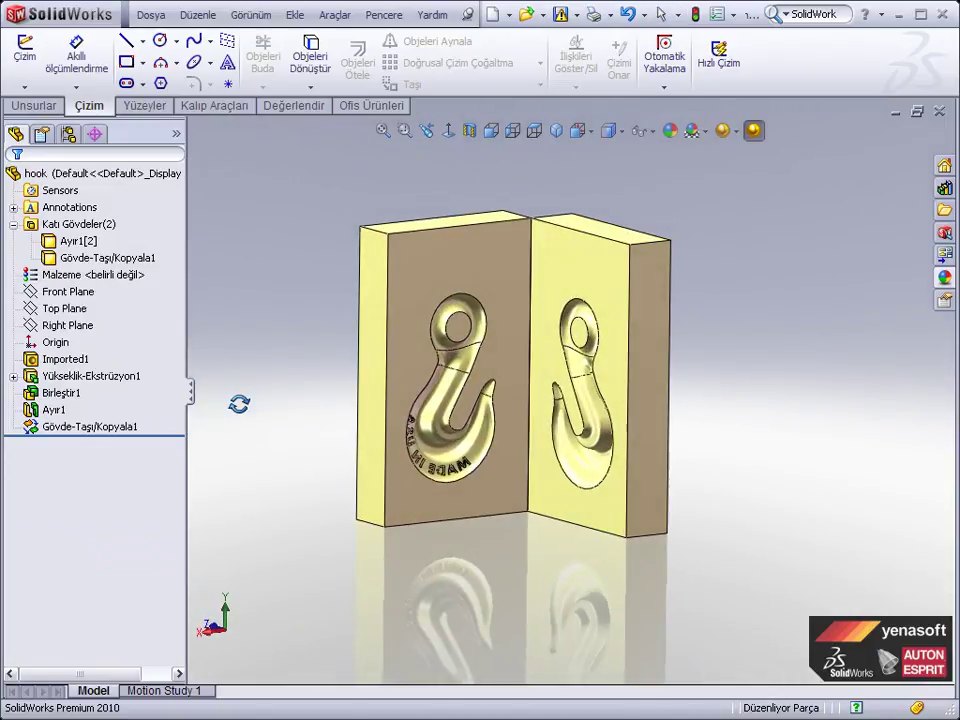